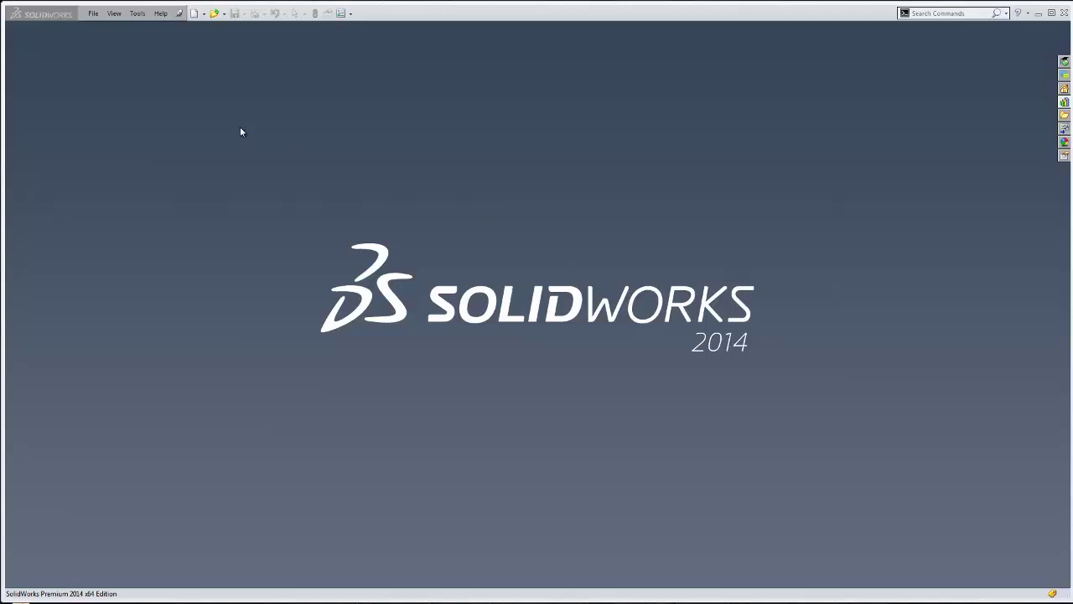
Step: Open Full_Grill_Assembly.SLDASM from the File menu's recent documents list
click(92, 14)
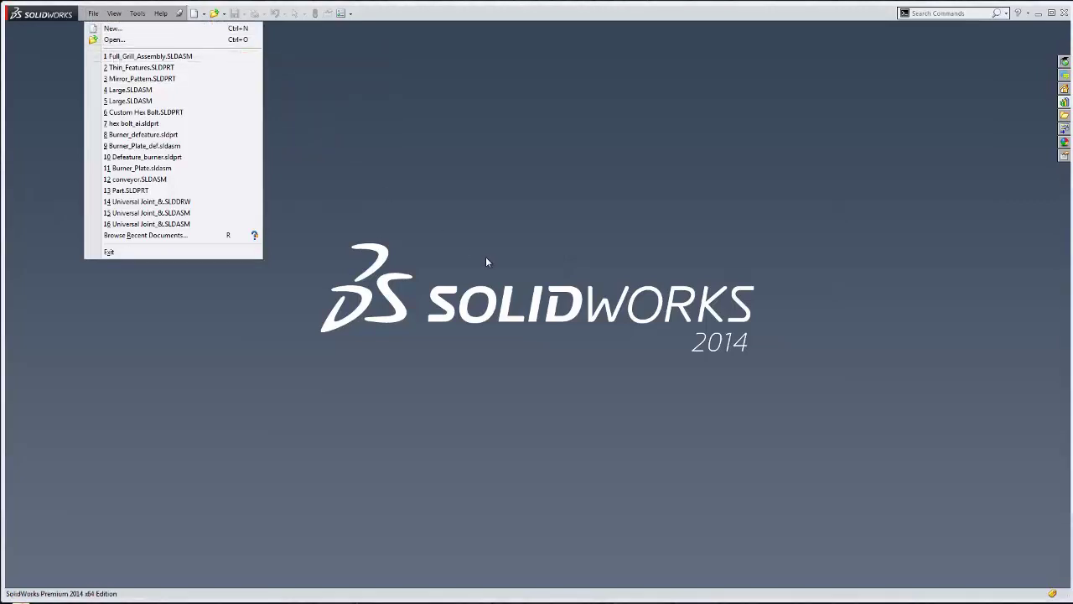
key(1)
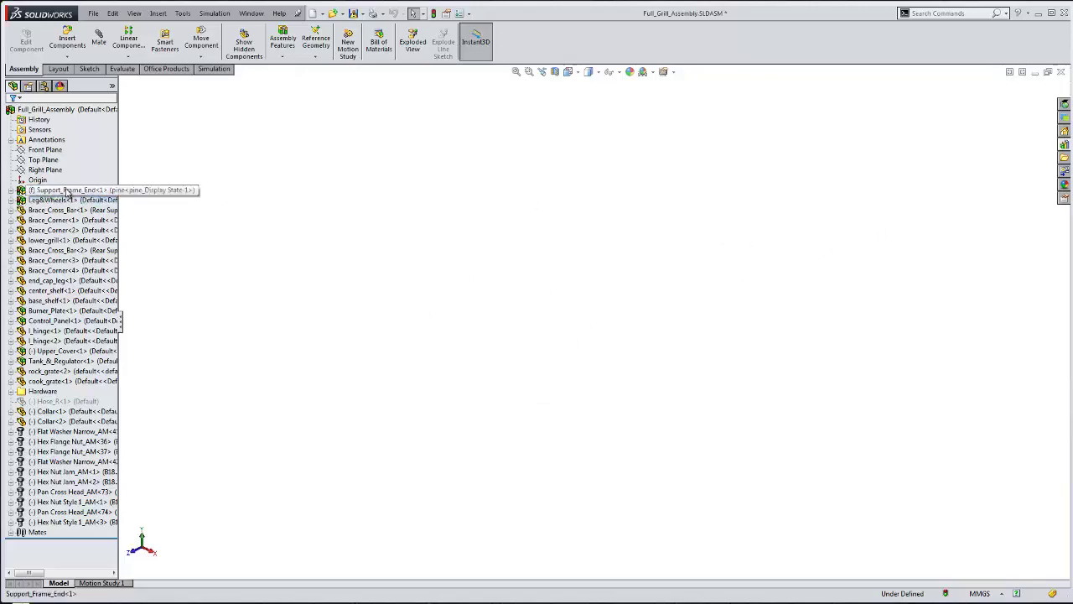
Step: Select Support_Frame_End<1> and zoom to fit the whole grill assembly in the view
click(72, 189)
click(297, 235)
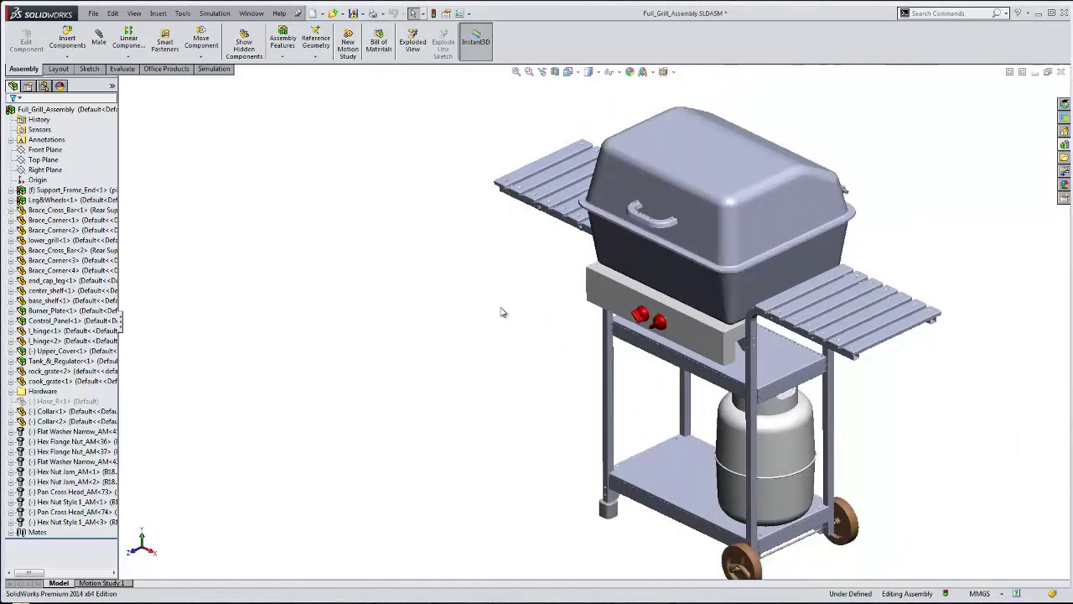
click(516, 73)
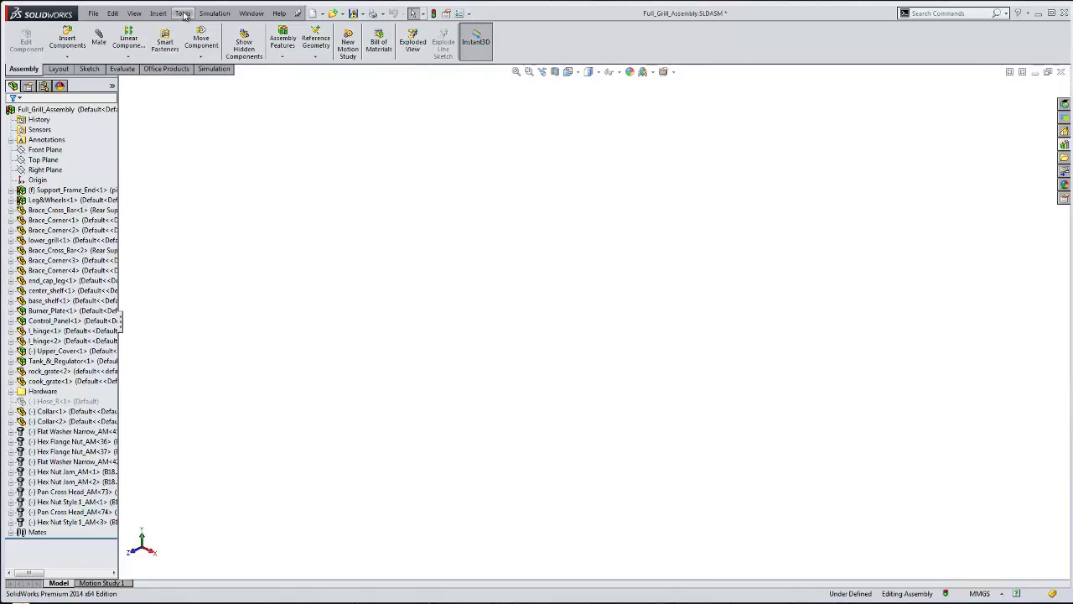
click(183, 13)
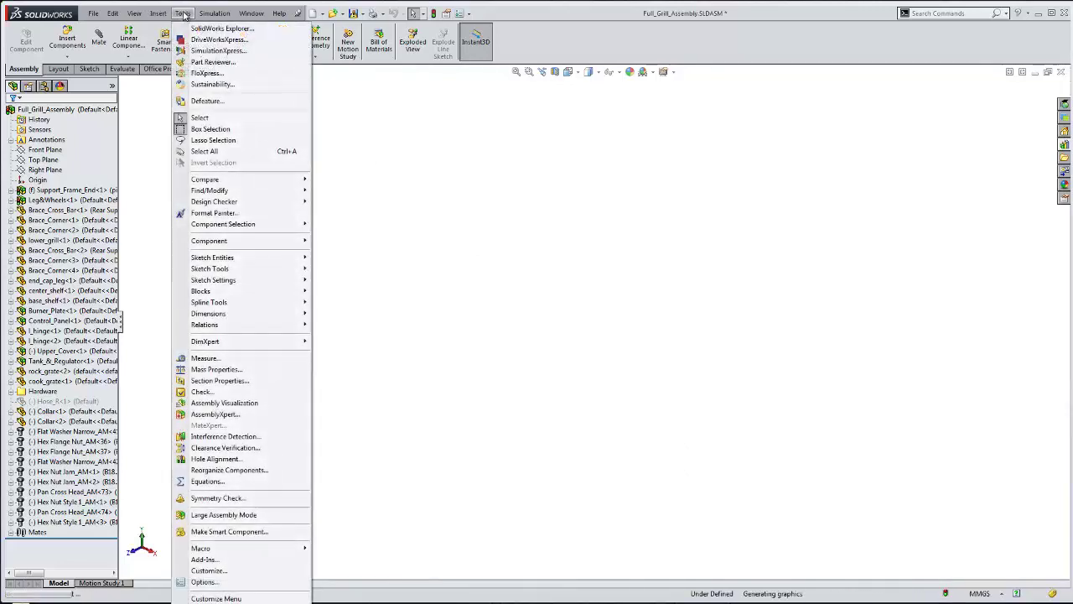
Step: Run AssemblyXpert, then reposition and enlarge its report window to show more findings
click(215, 415)
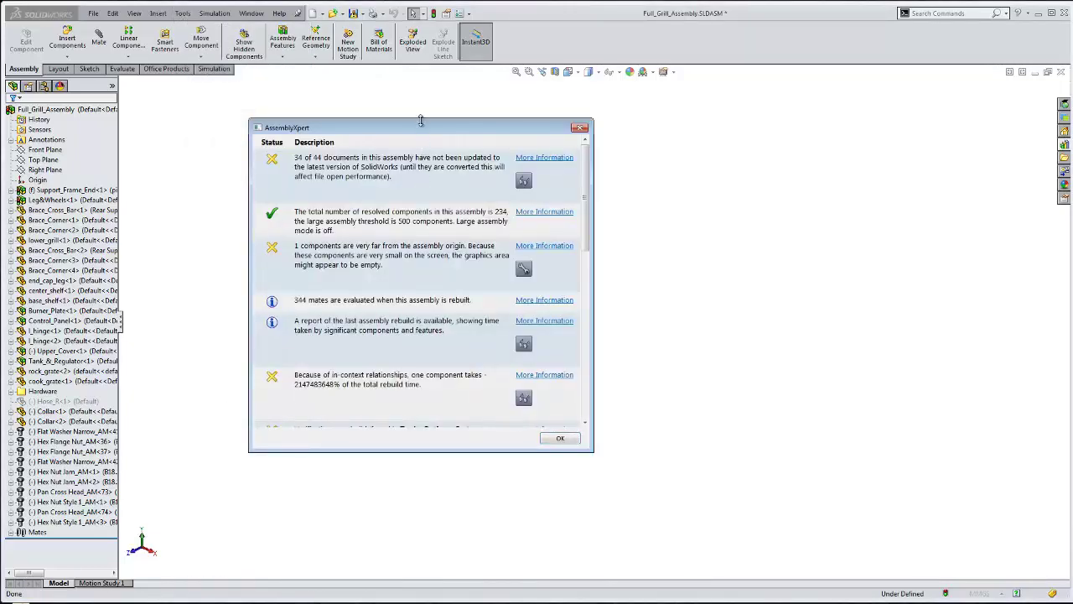
drag(423, 133, 454, 96)
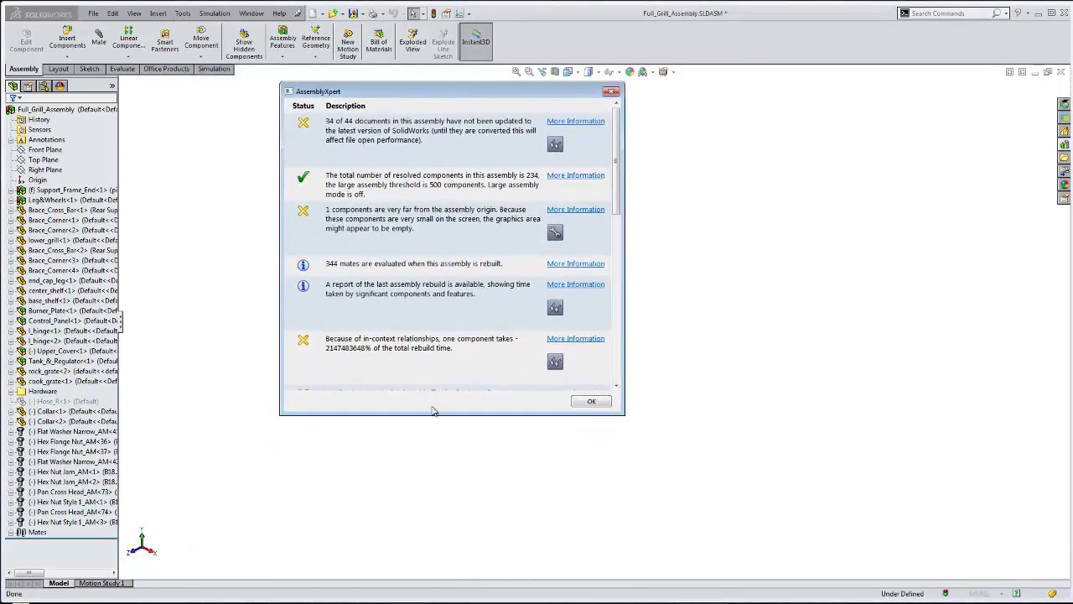
drag(430, 416, 428, 475)
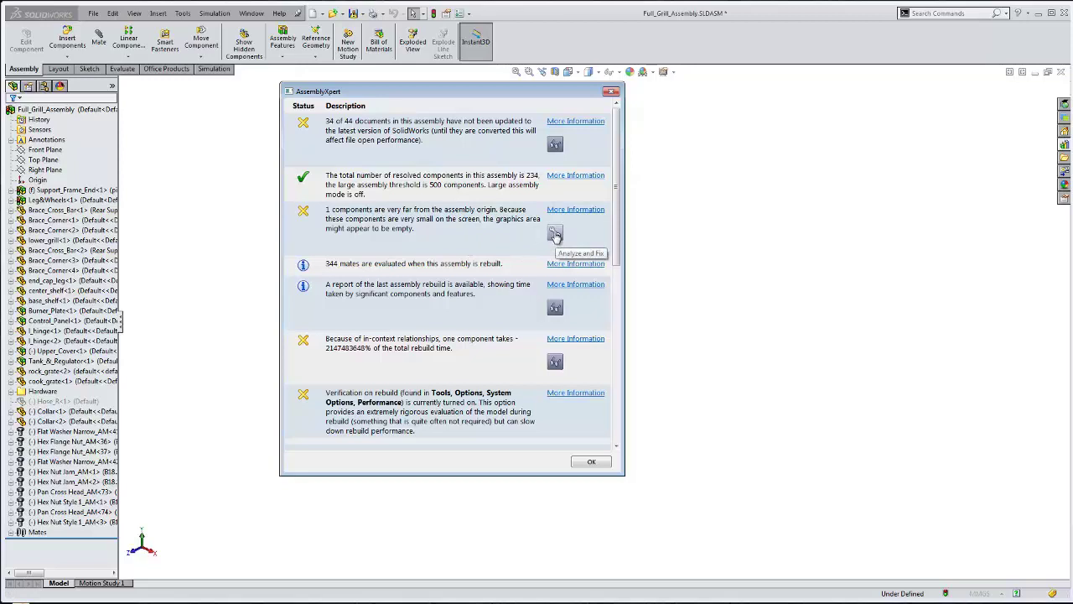
Step: Analyze and Fix the component far from the origin, close the report, and refit the grill
click(555, 234)
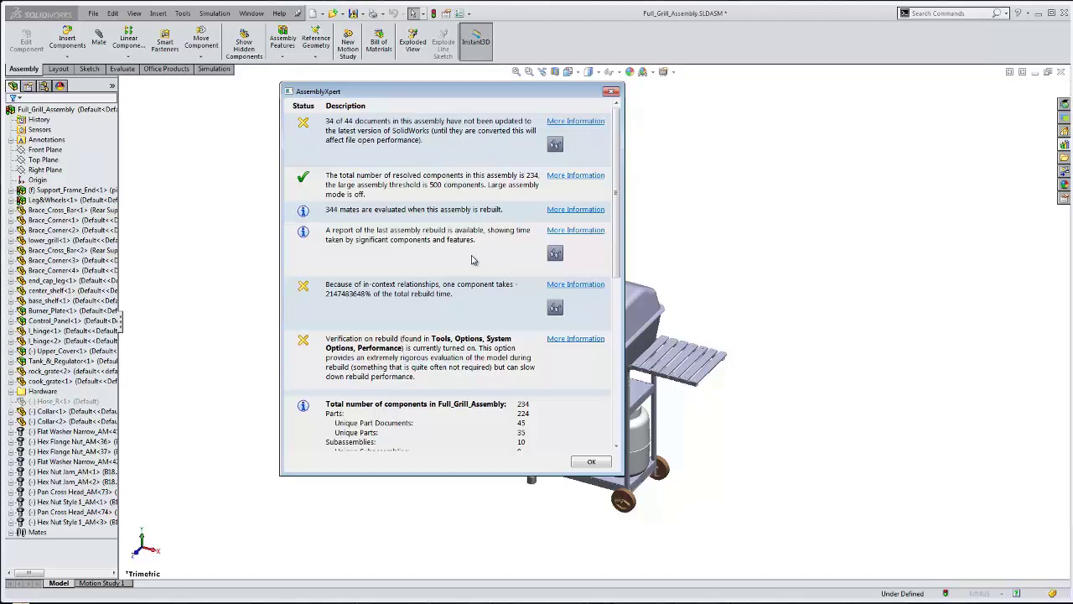
click(591, 462)
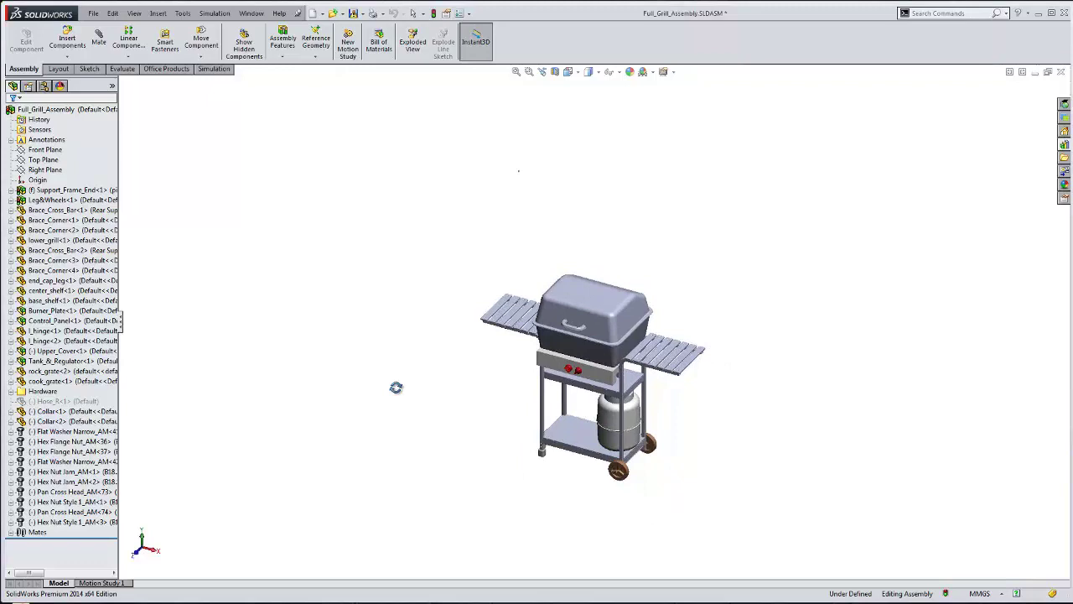
click(516, 73)
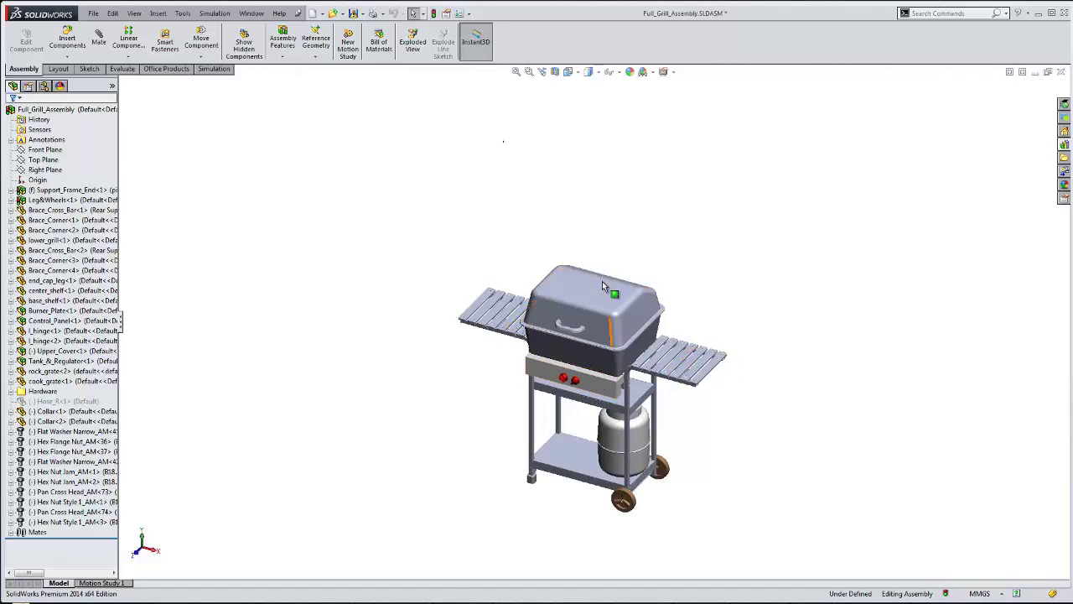
Step: Rerun Tools > AssemblyXpert on the repaired grill assembly
click(181, 13)
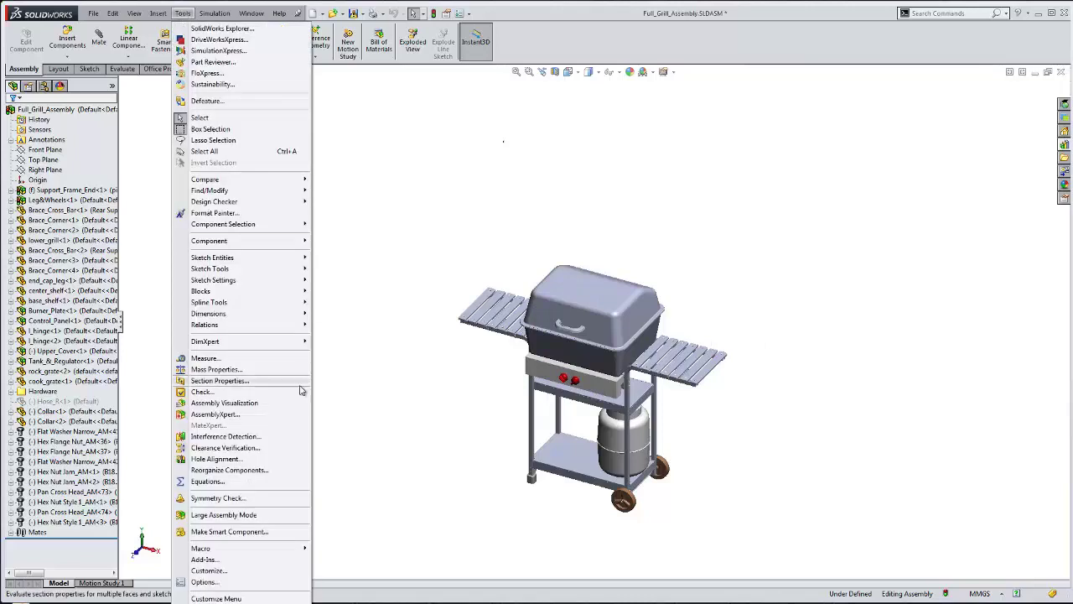
click(233, 415)
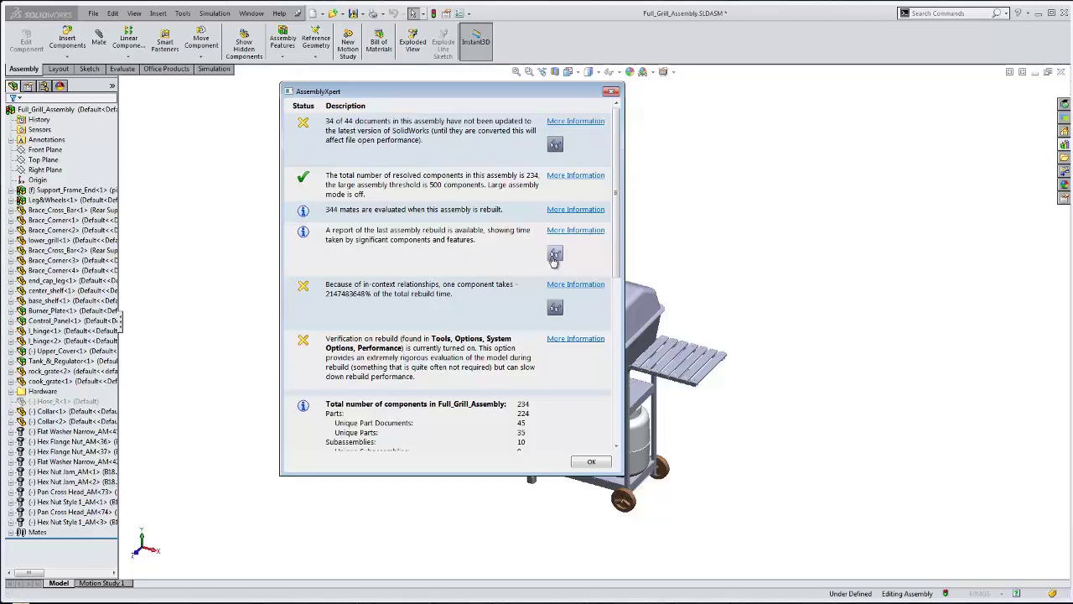
click(555, 255)
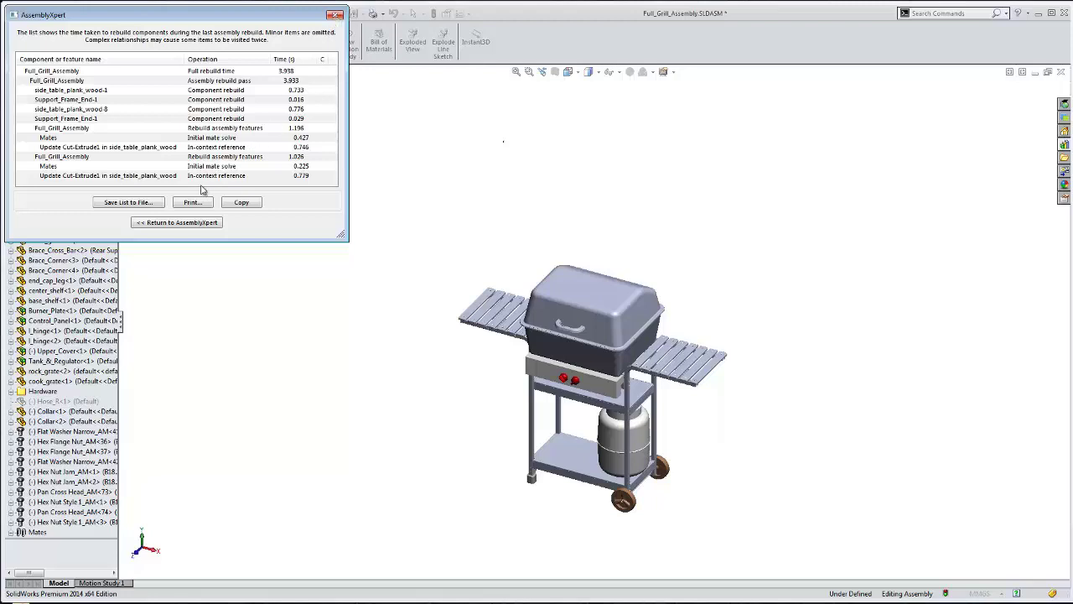
click(178, 222)
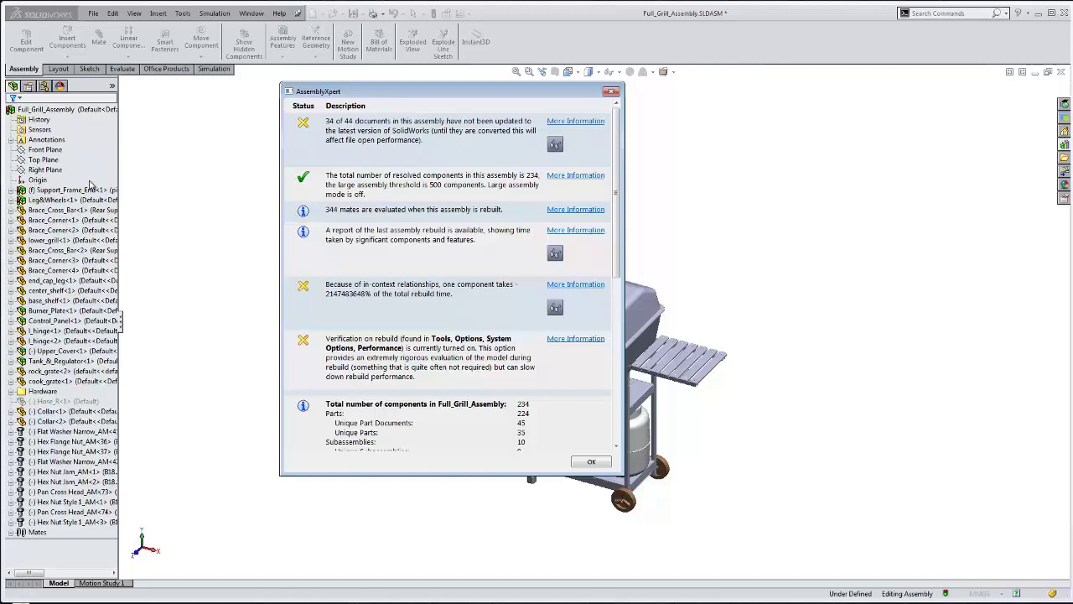
Step: Rerun AssemblyXpert and list the in-context rebuild culprit, Support_Frame_End<1>, widening the Name column
click(591, 461)
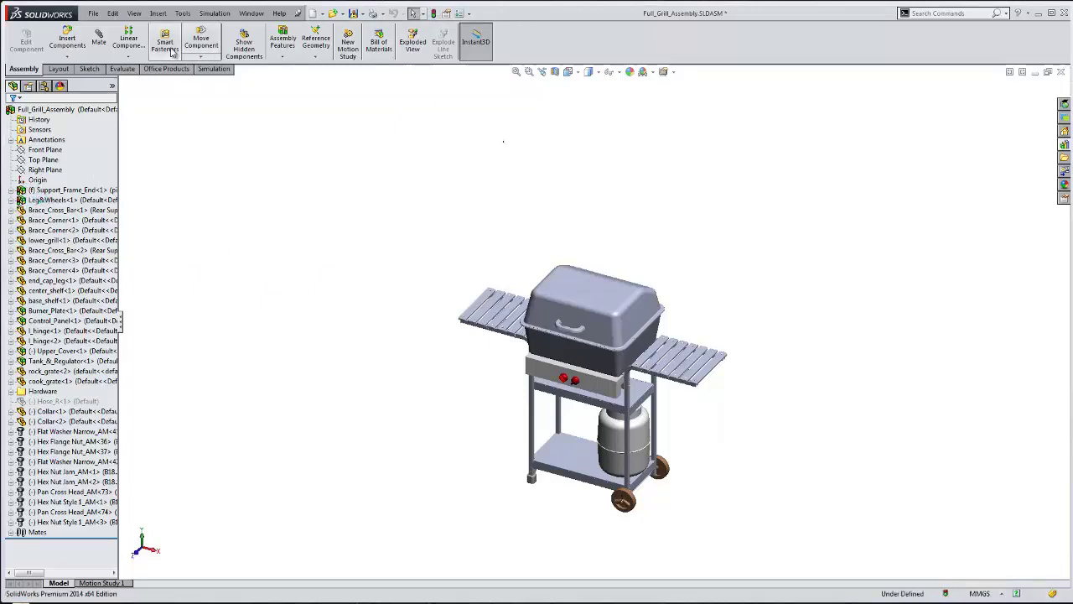
click(183, 13)
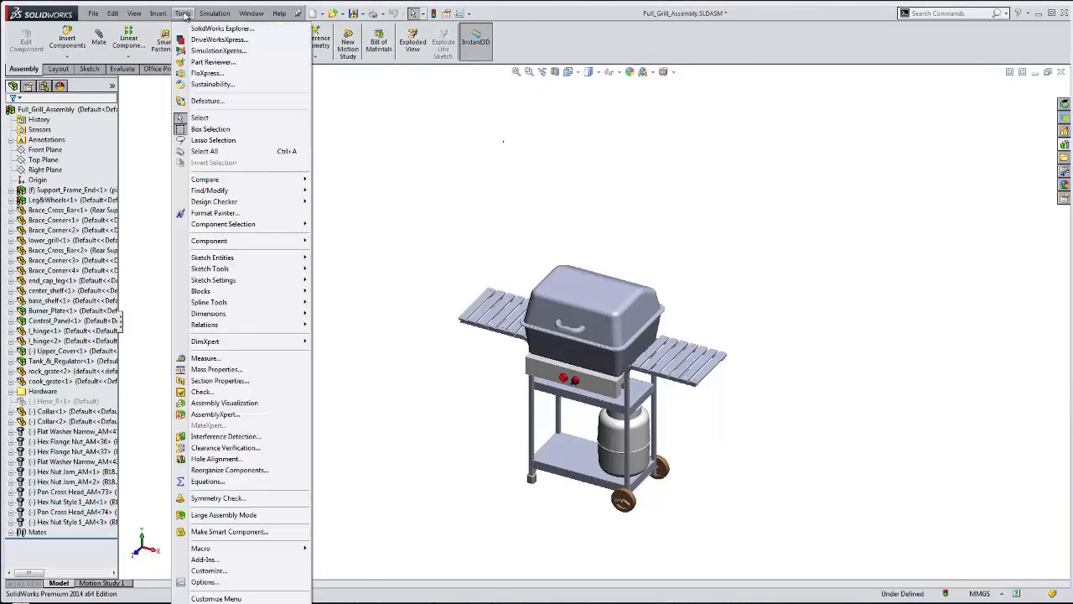
click(209, 414)
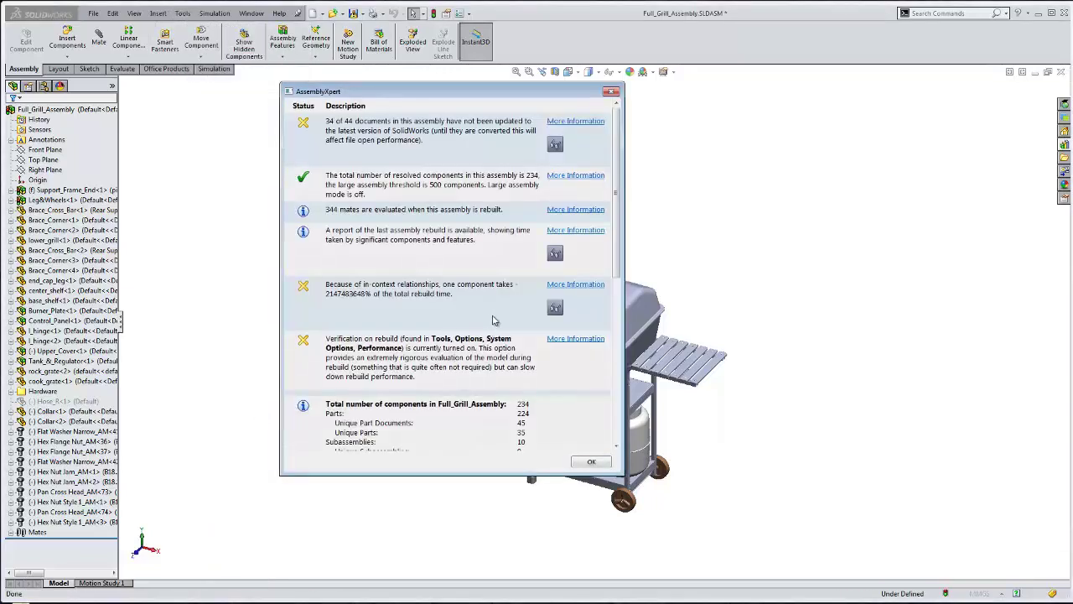
click(555, 308)
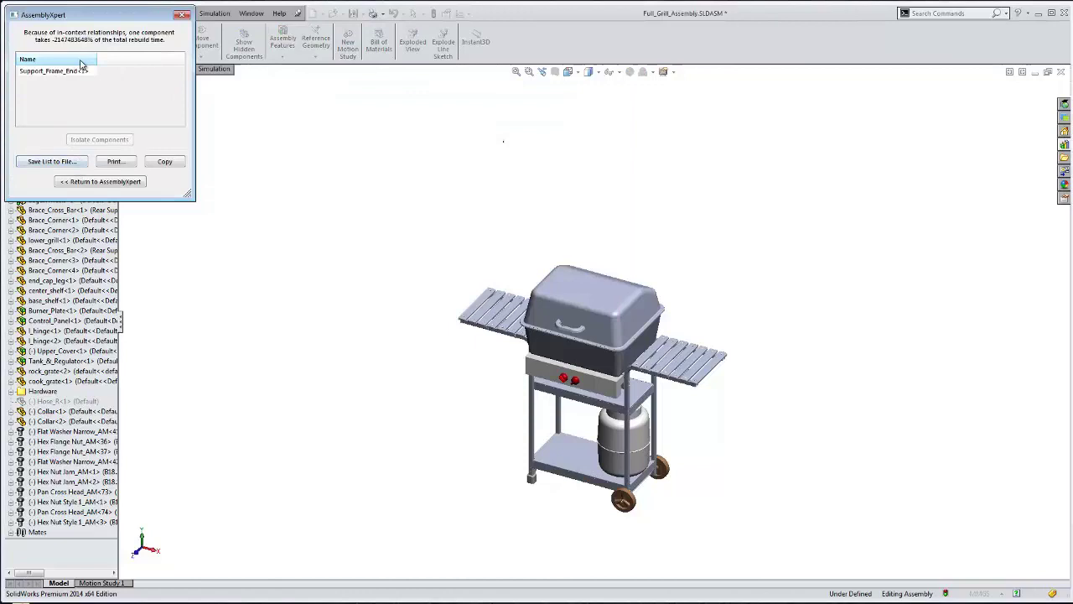
drag(97, 55, 126, 57)
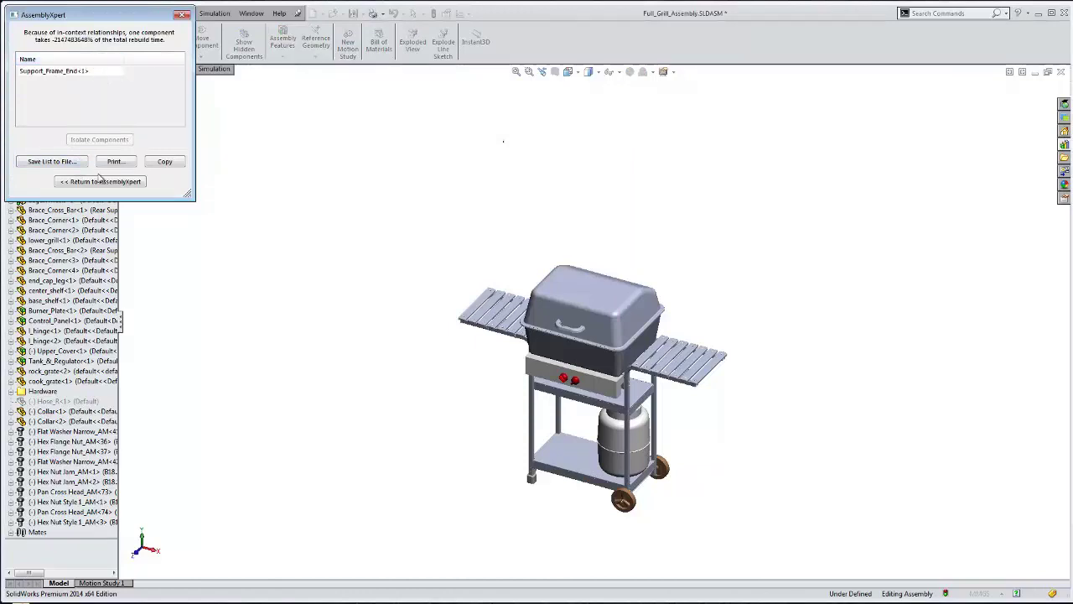
click(181, 14)
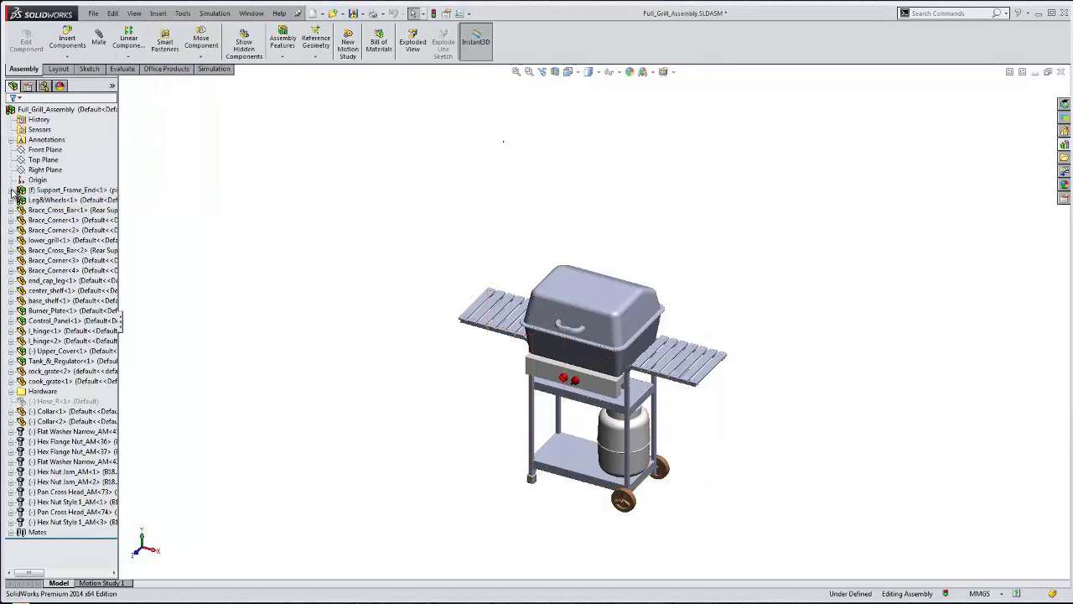
Step: Expand Support_Frame_End<1> and side_table_plank_wood, then edit the Cut-Extrude1 feature
click(12, 191)
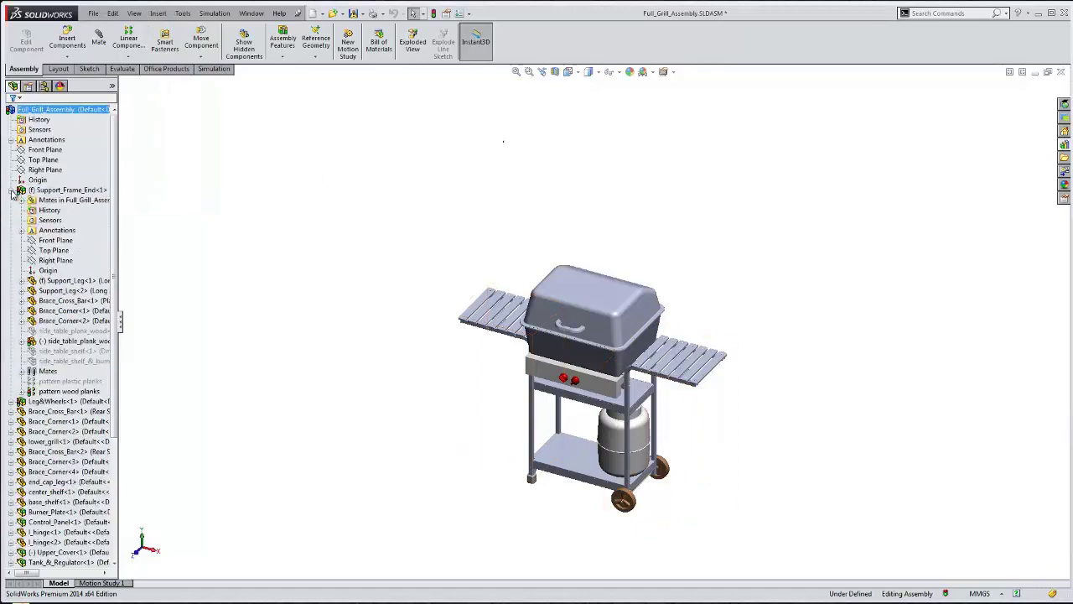
click(22, 341)
scroll(42, 360, down, 2)
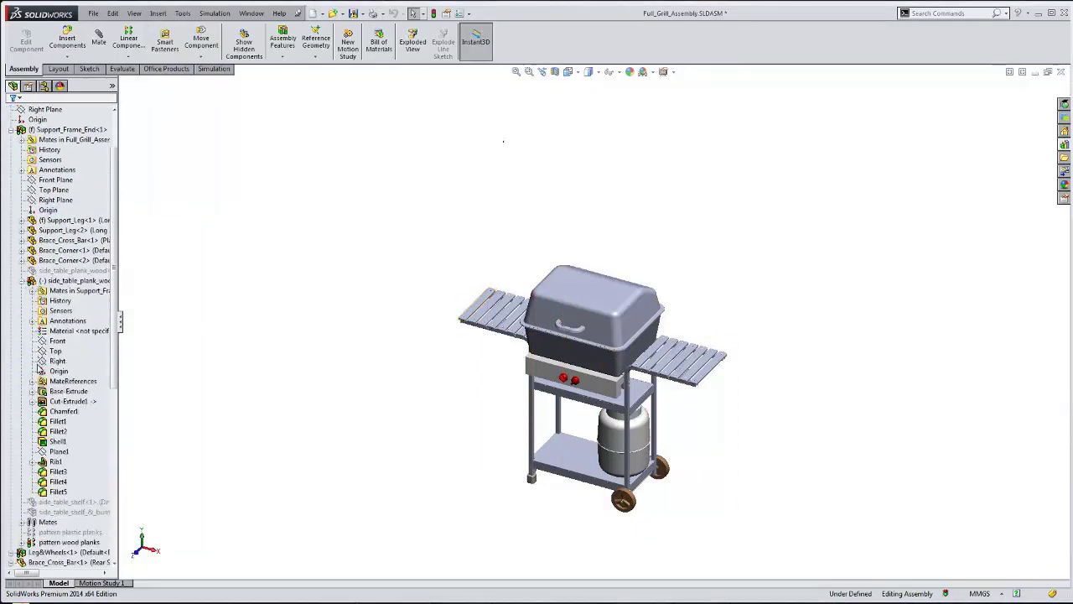
click(67, 391)
click(59, 403)
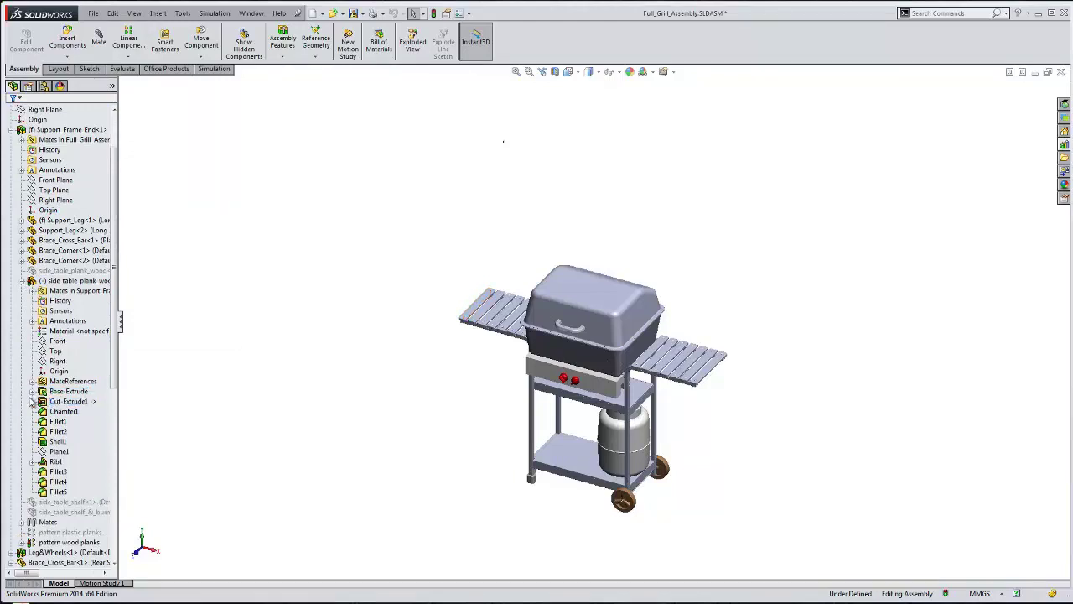
click(59, 404)
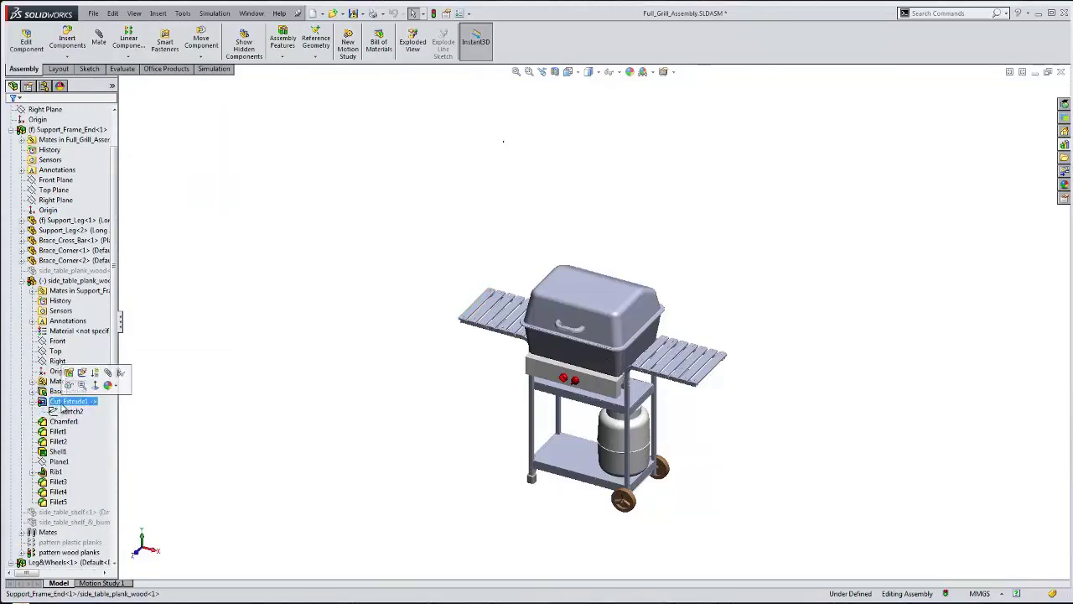
click(72, 377)
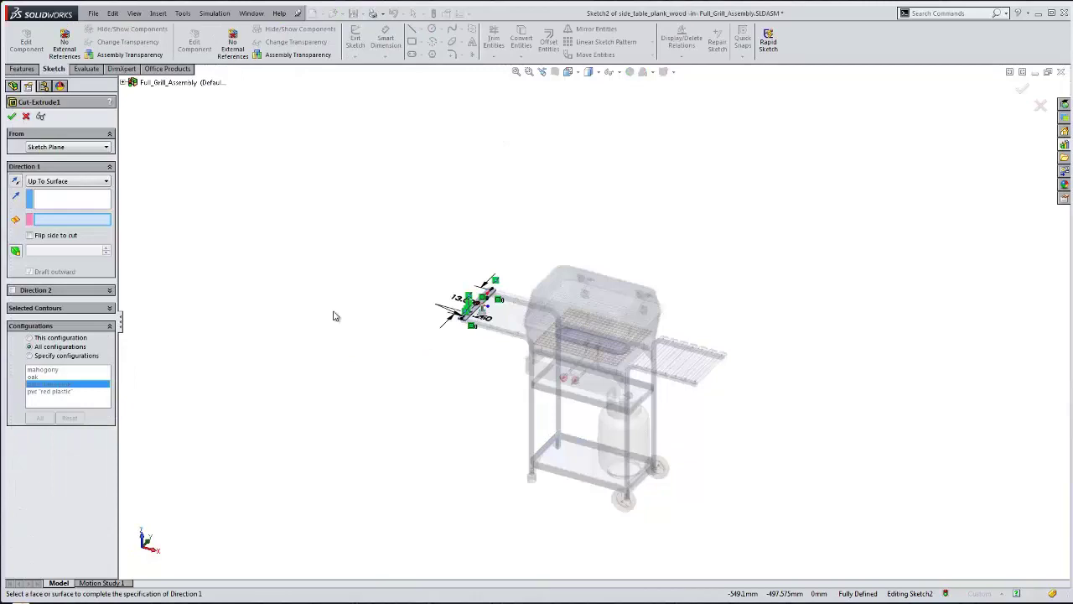
Step: Keep Cut-Extrude1 at Up To Surface, pick the end face, and apply the cut
scroll(482, 318, down, 8)
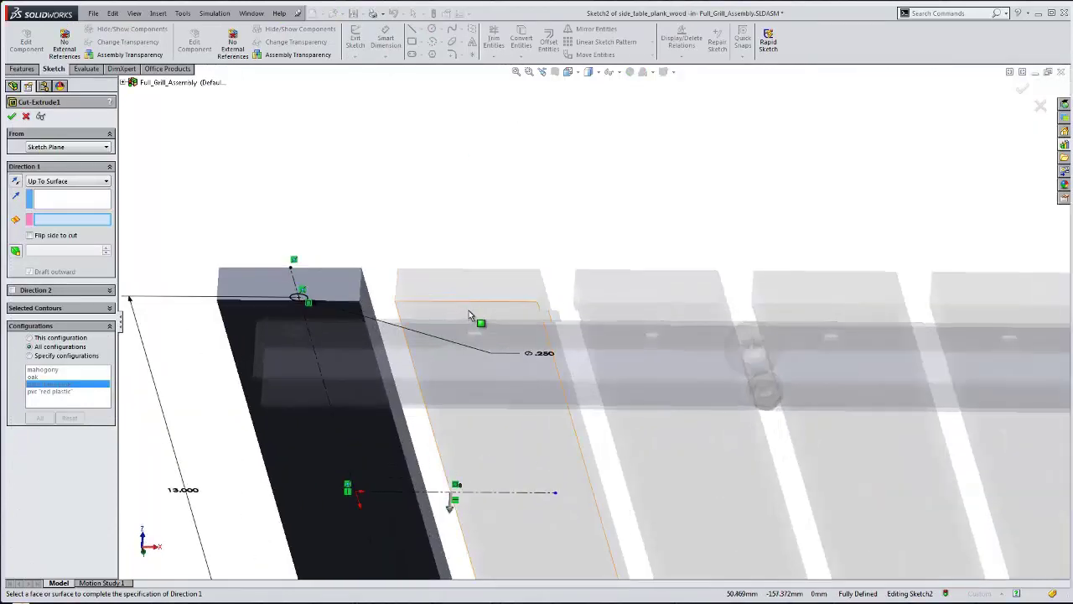
scroll(469, 306, up, 2)
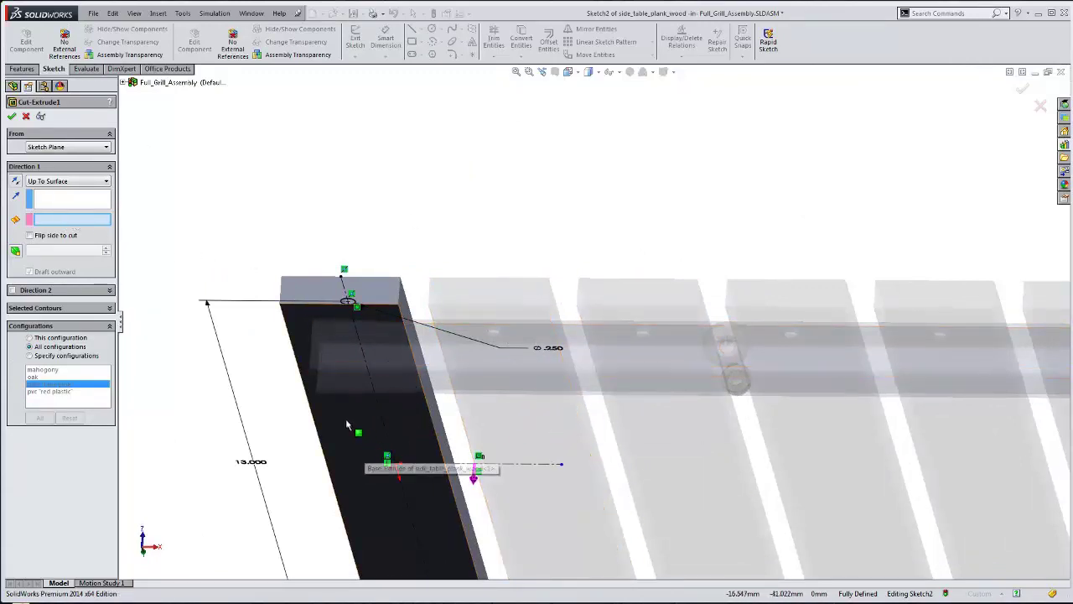
click(59, 182)
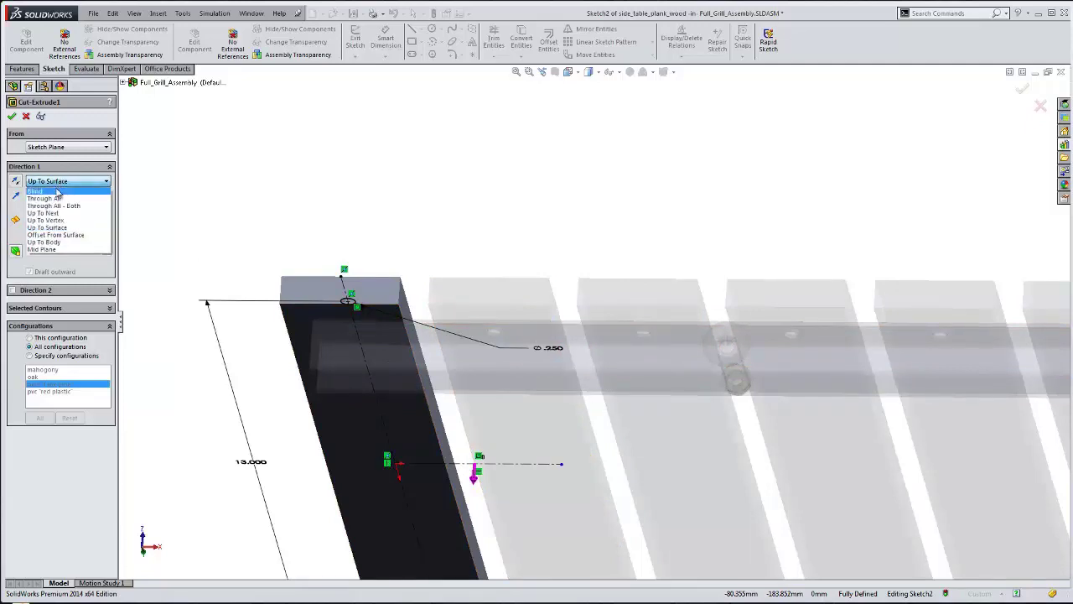
click(59, 182)
click(350, 412)
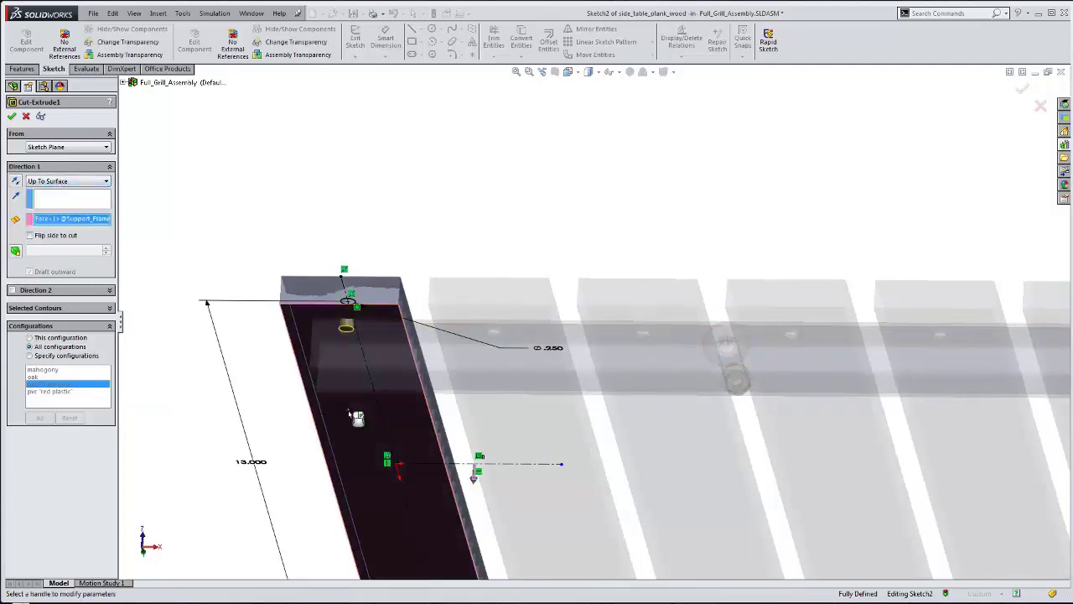
key(Return)
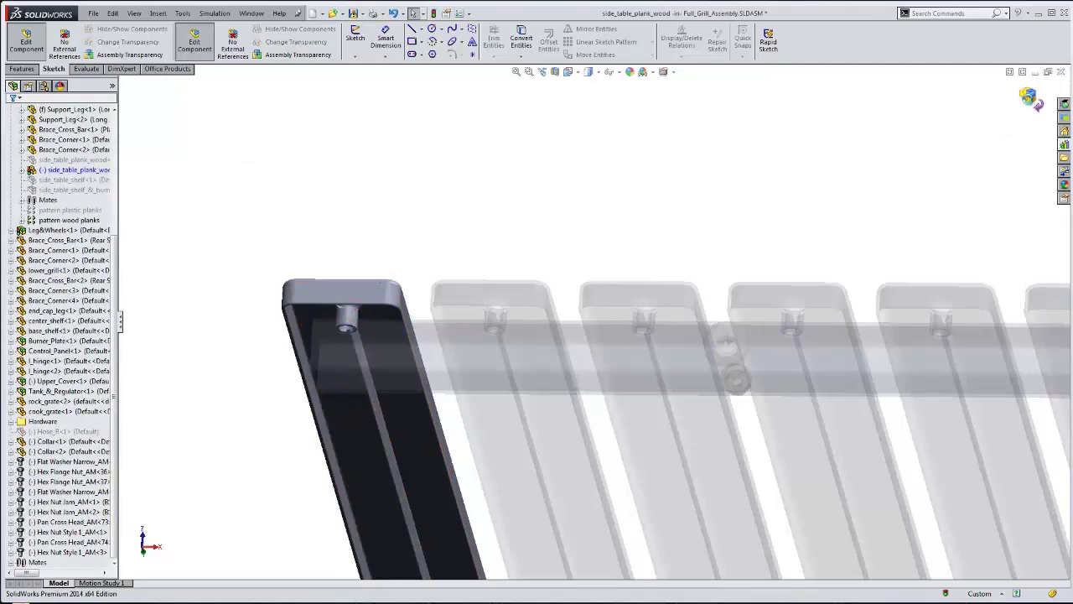
Step: Return to the assembly, collapse Support_Frame_End<1>, and fit the whole grill in view
click(1029, 98)
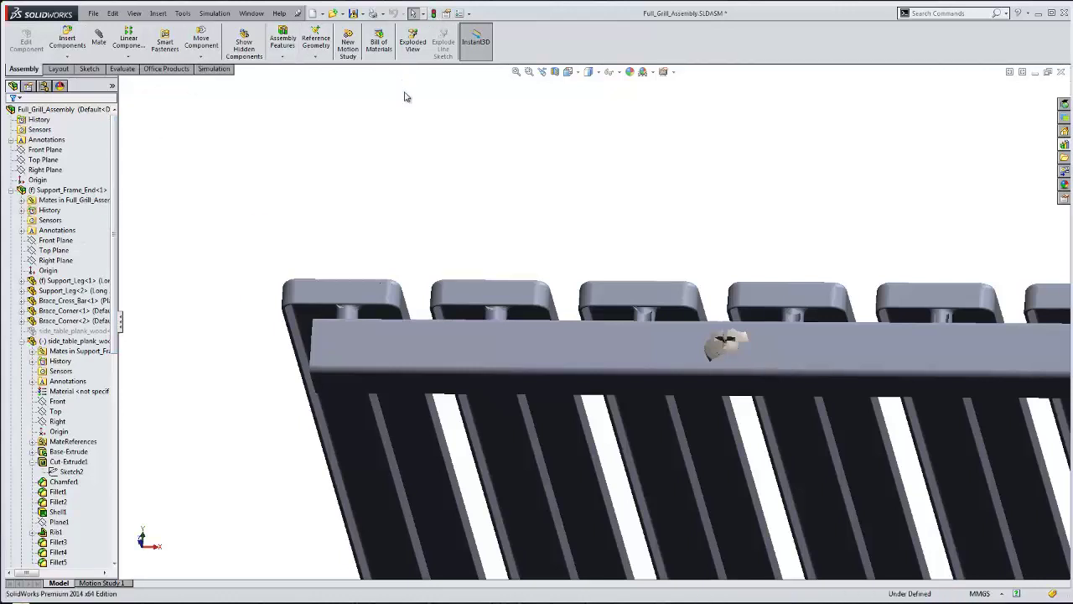
click(10, 190)
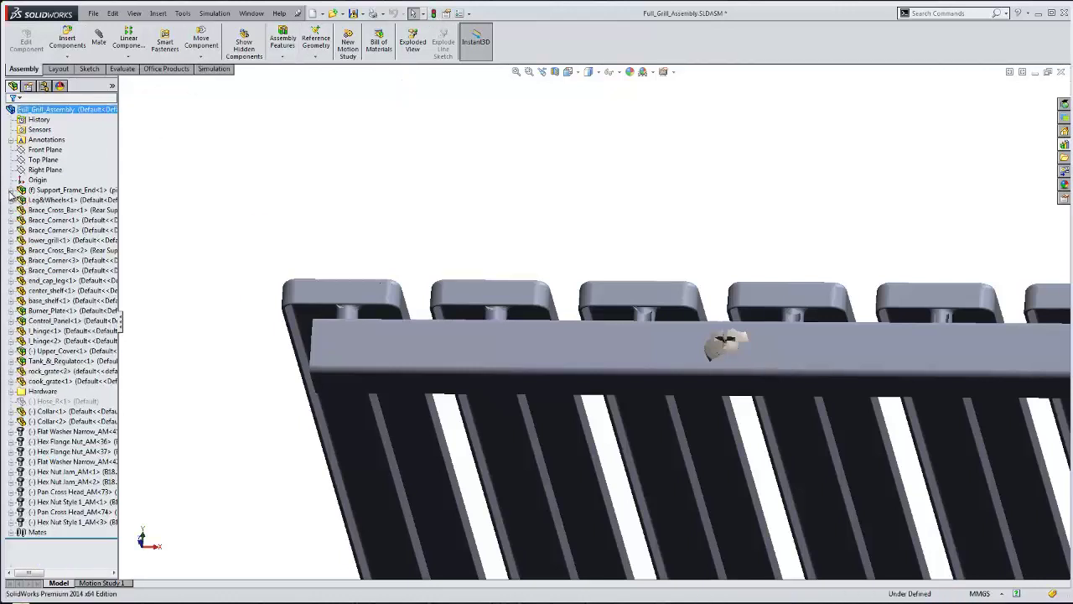
click(516, 71)
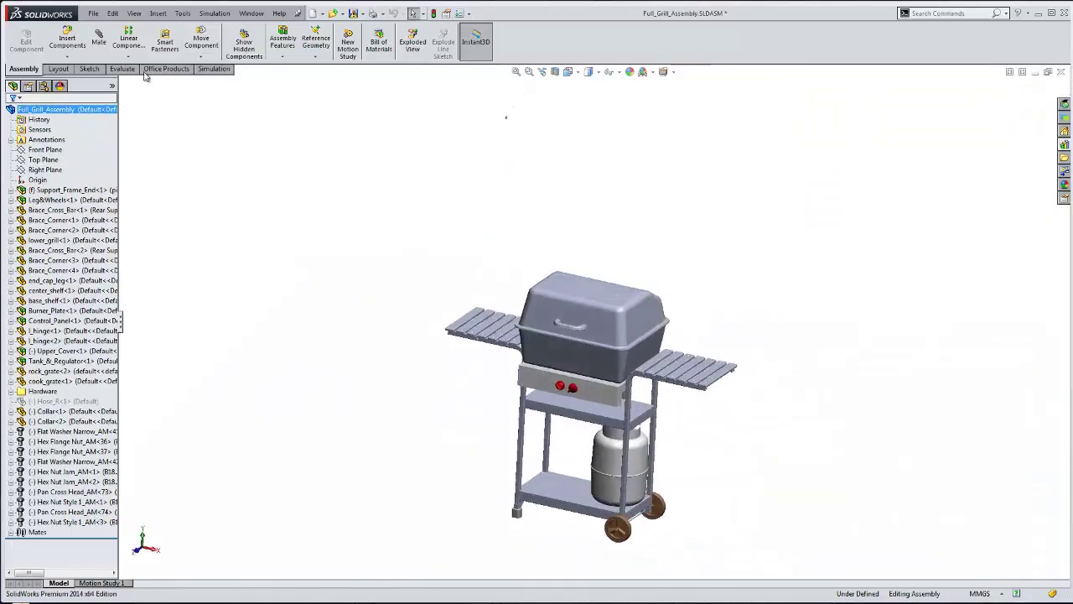
click(182, 12)
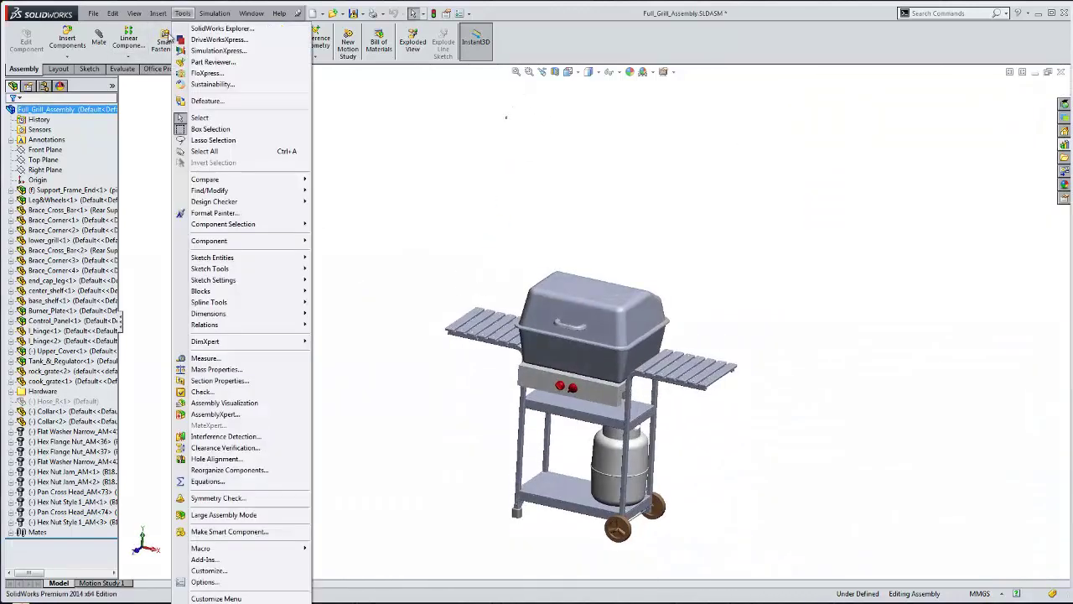
click(214, 414)
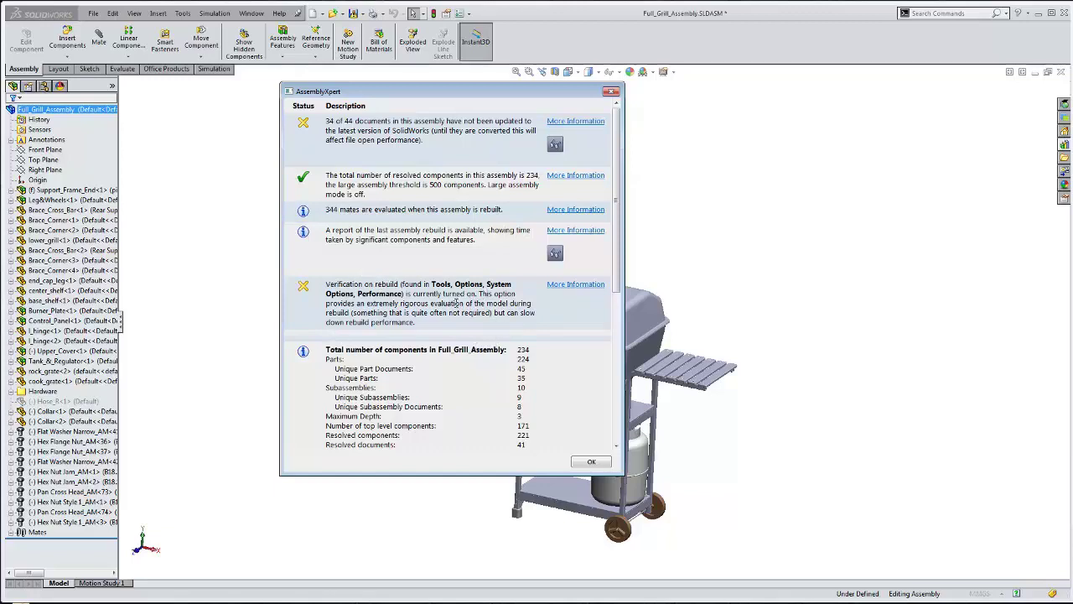
click(591, 461)
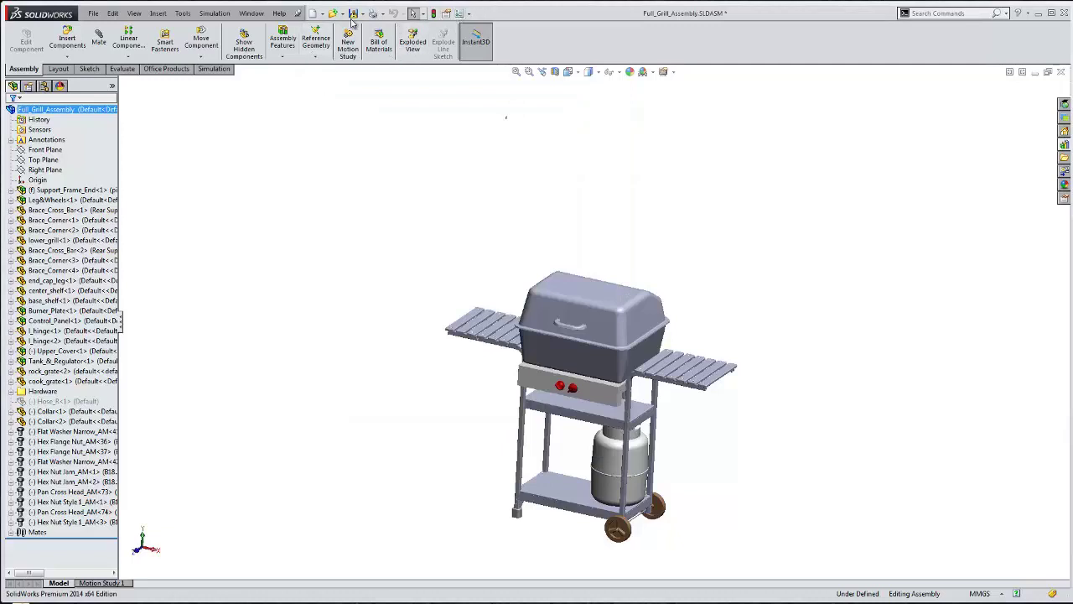
Step: Uncheck 'Verification on rebuild' under Options > Performance and accept the change
click(457, 15)
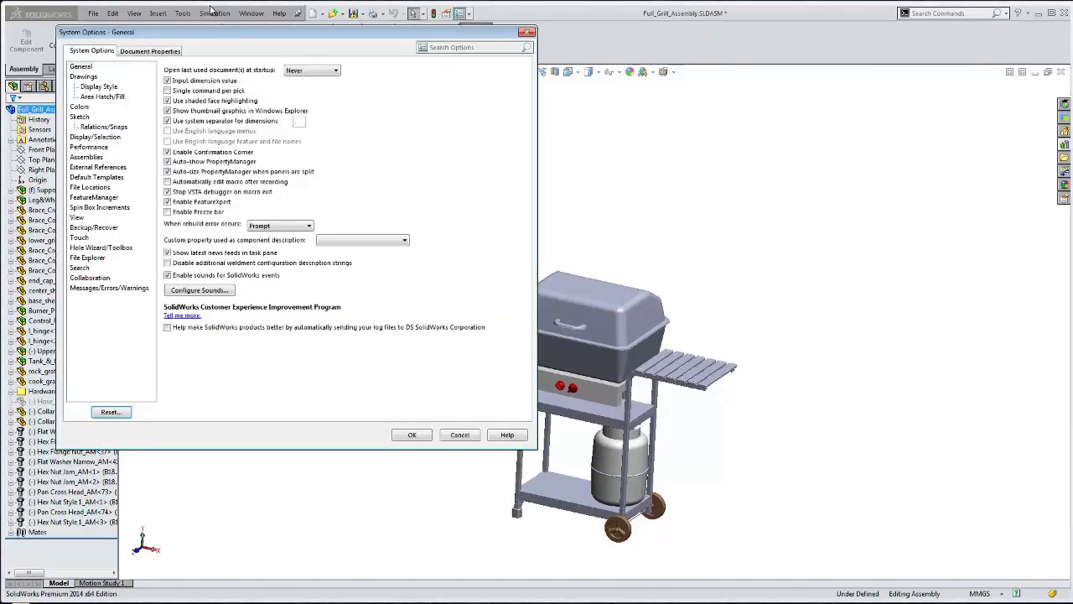
drag(209, 25, 266, 49)
click(140, 159)
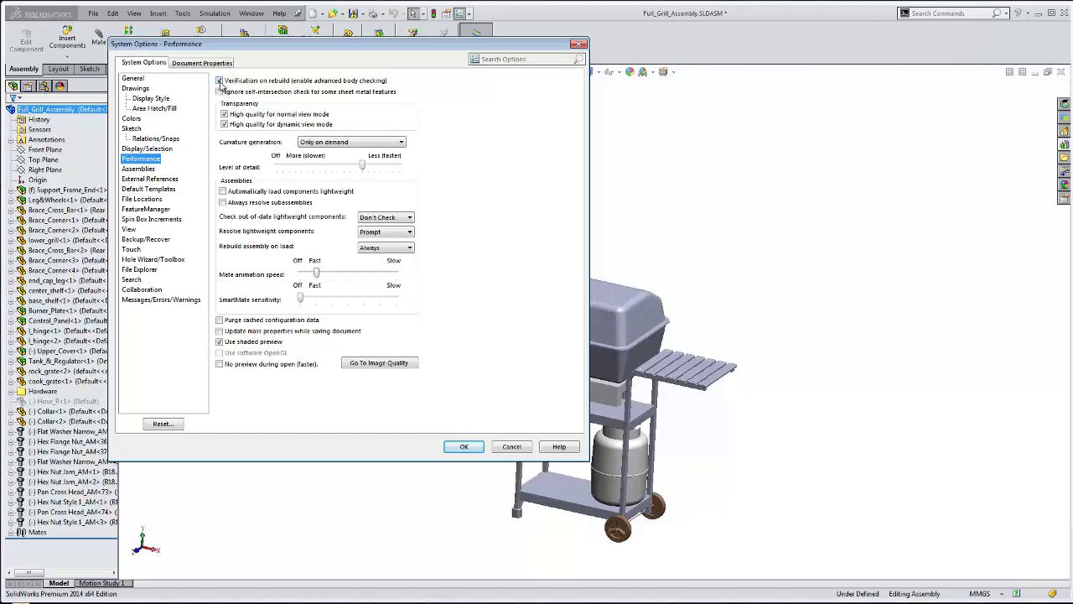
click(219, 81)
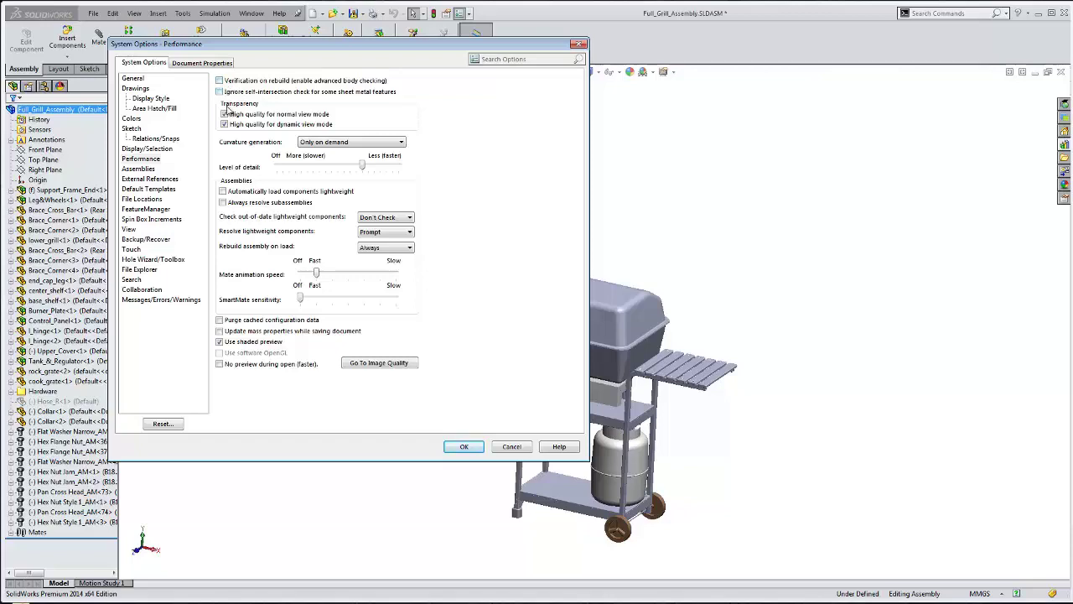
click(470, 446)
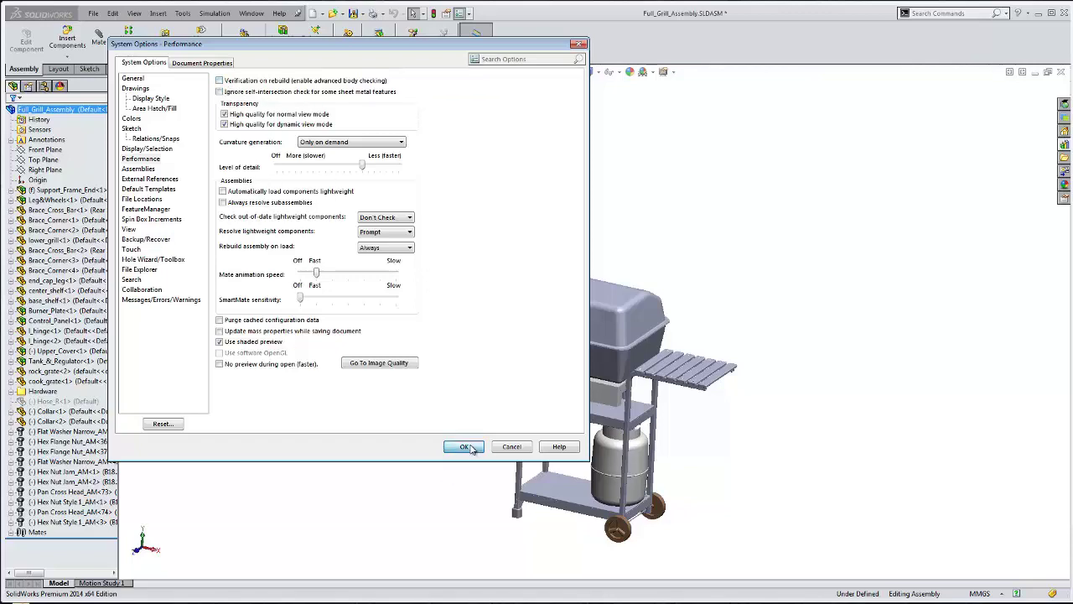
click(183, 14)
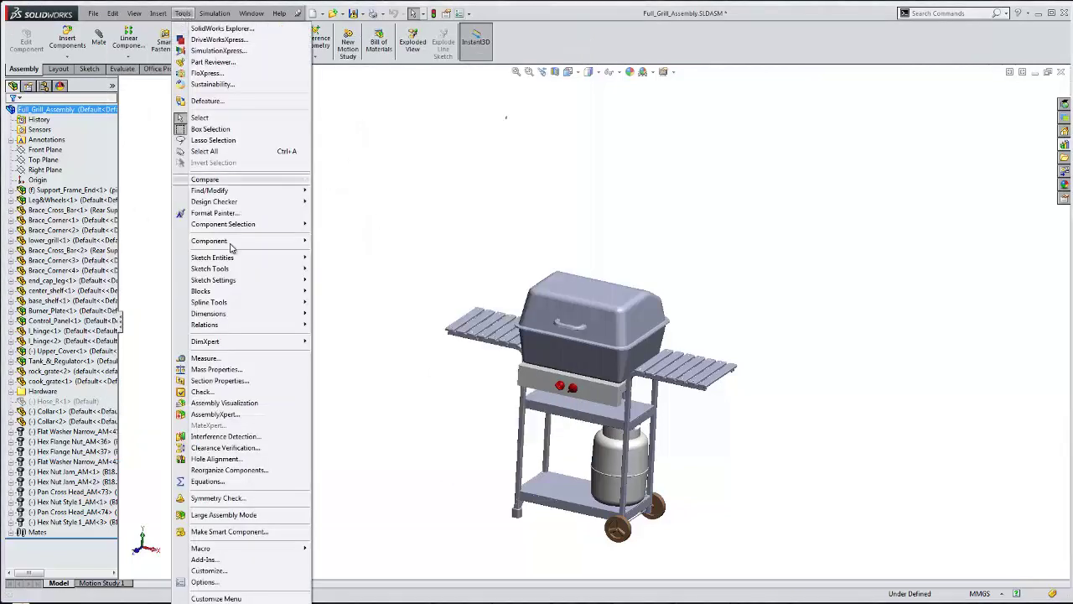
click(217, 414)
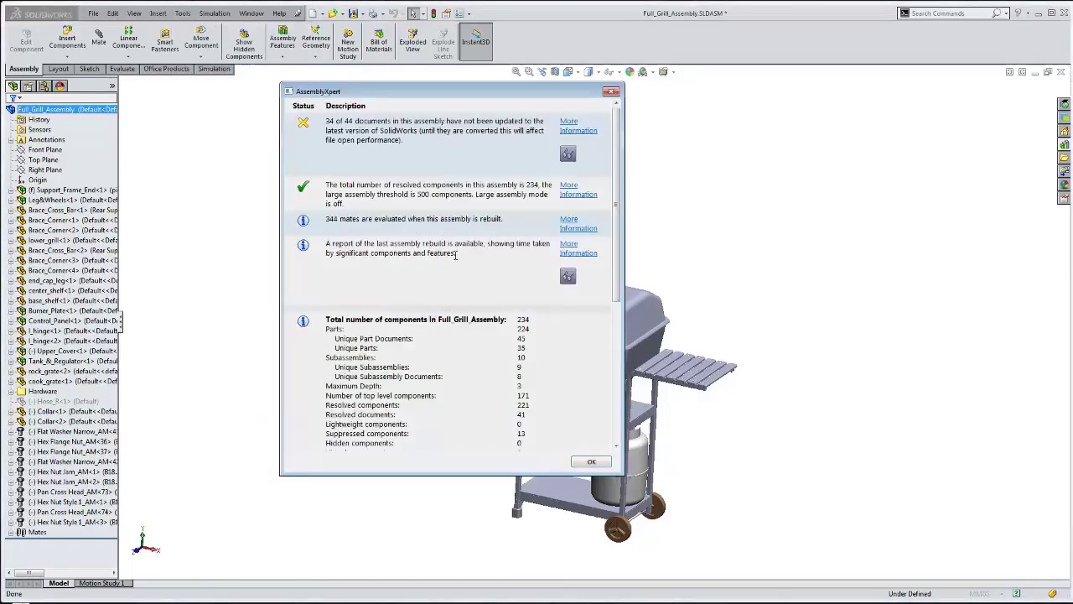
scroll(377, 218, down, 3)
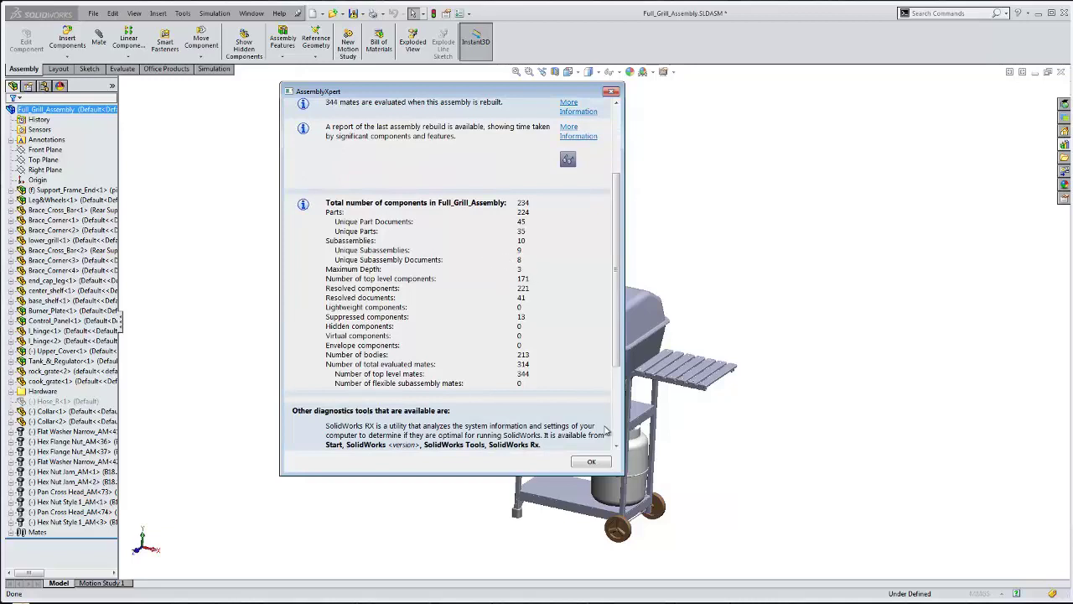
scroll(620, 248, down, 2)
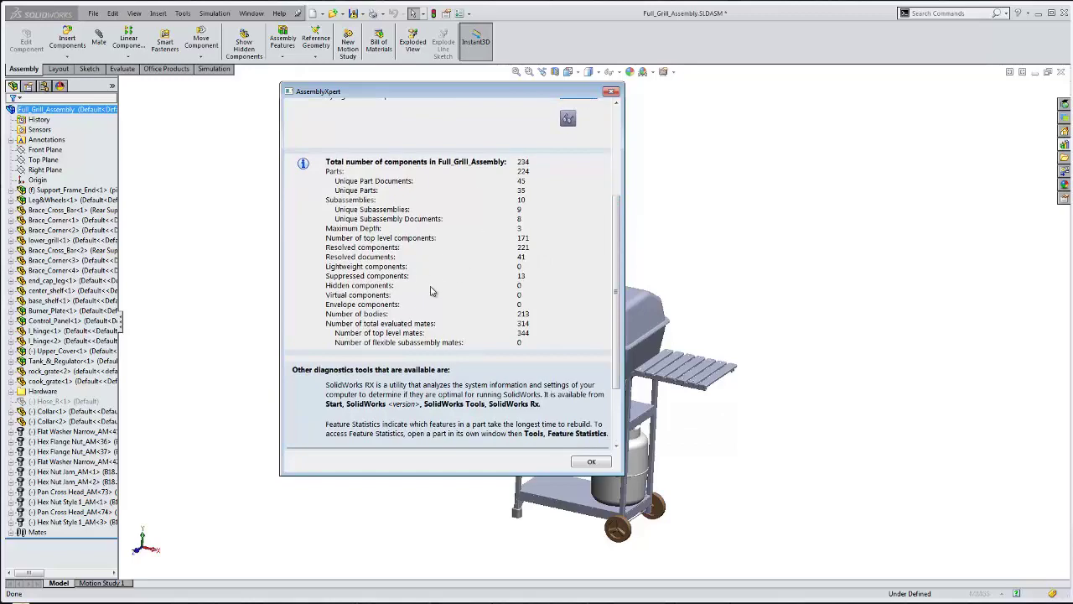
scroll(615, 272, down, 3)
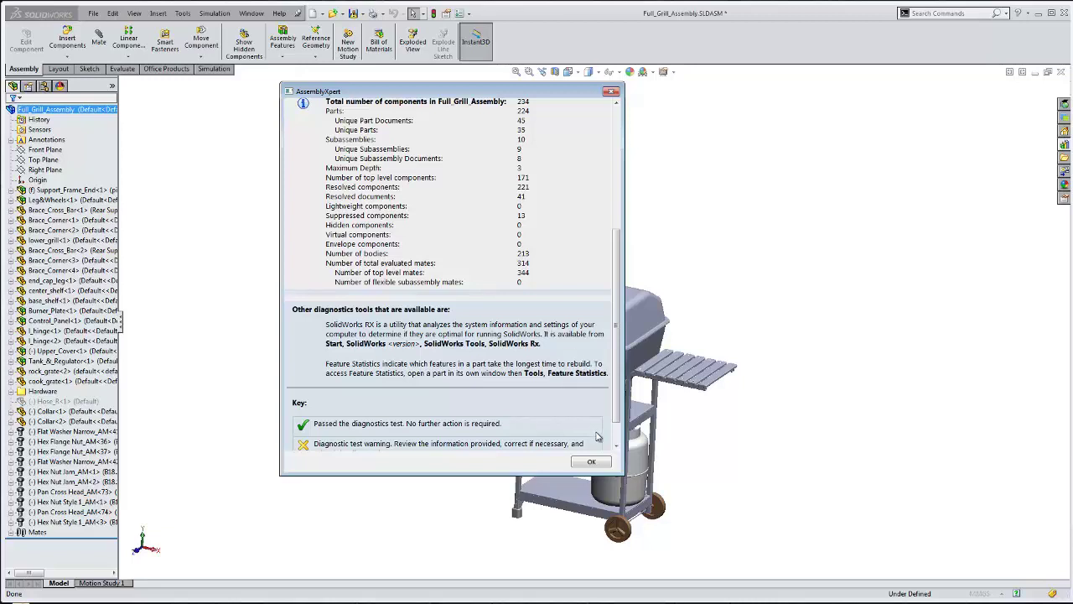
drag(616, 410, 617, 290)
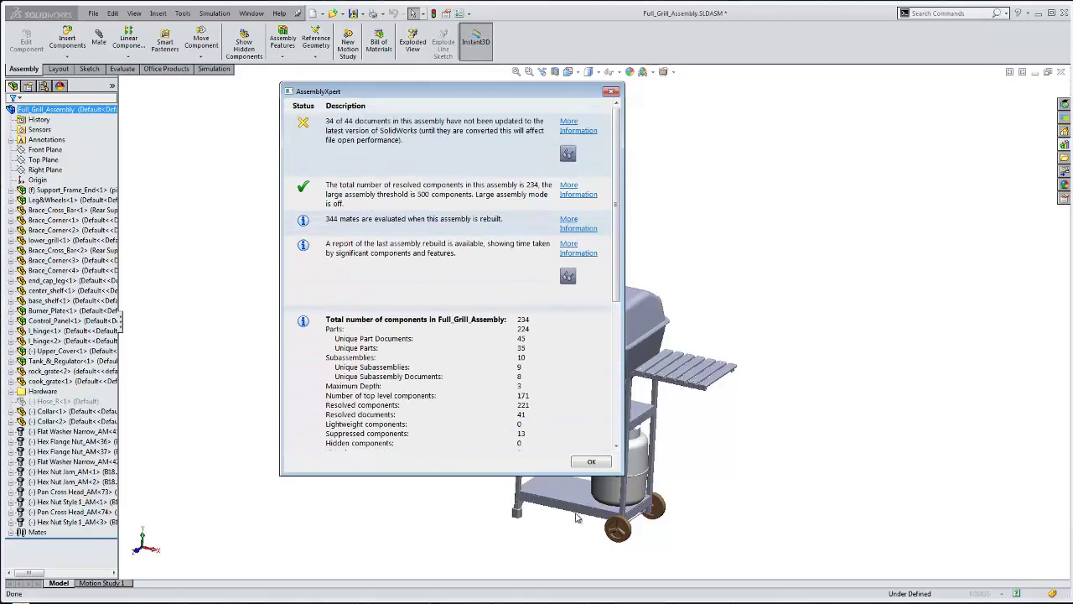
click(590, 464)
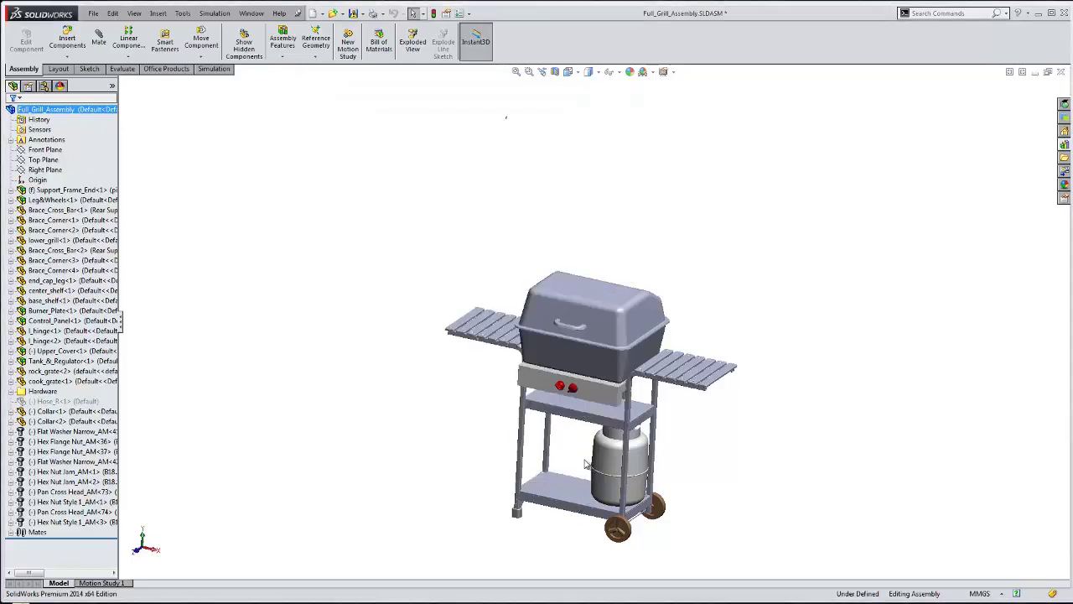
Step: Save all open documents with File > Save All
click(93, 14)
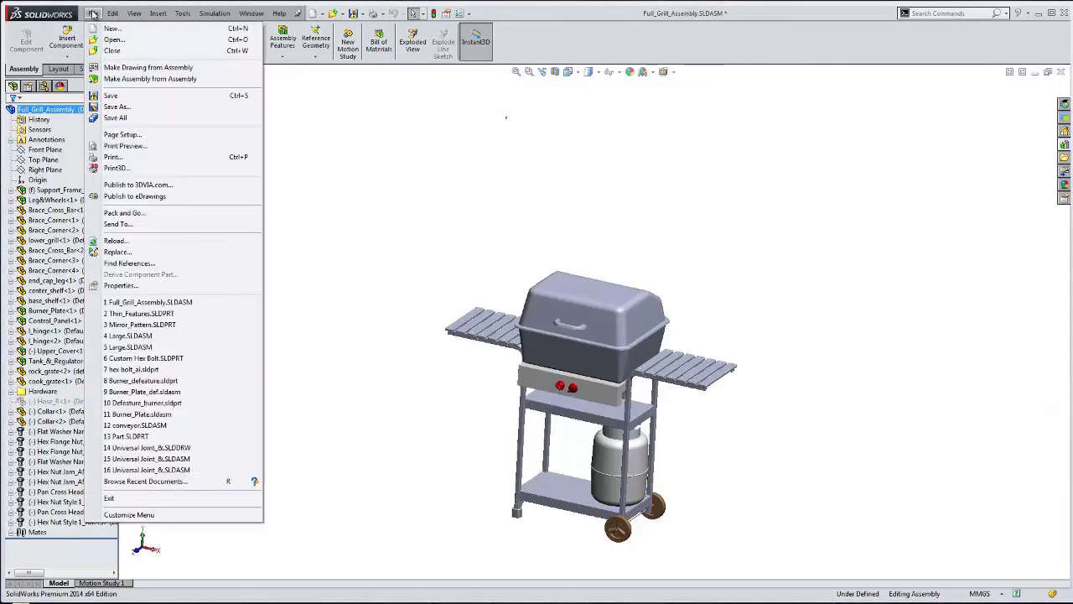
click(110, 119)
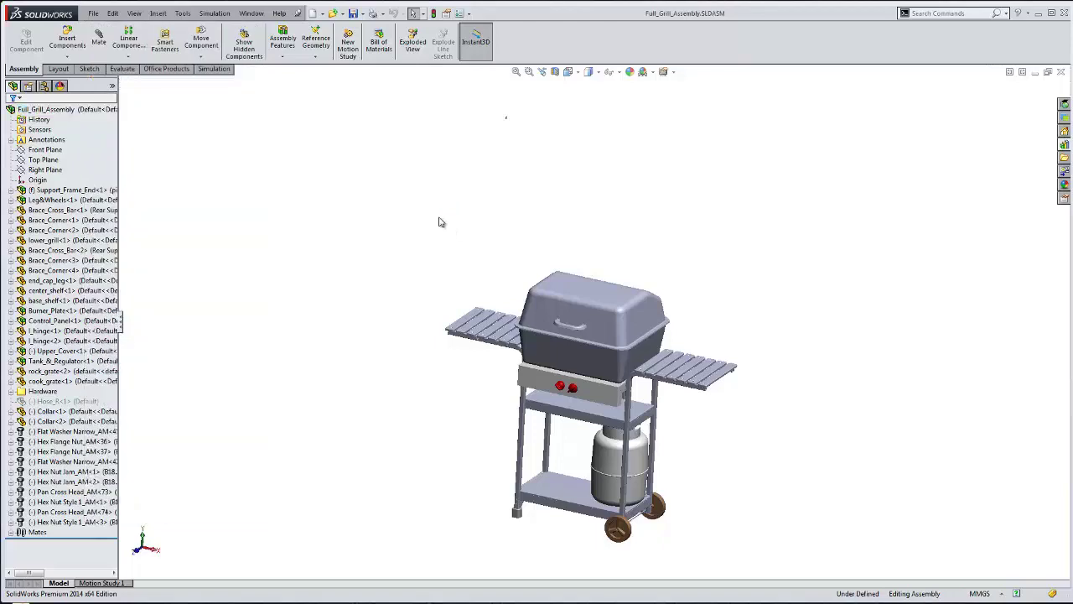
middle_drag(437, 221, 461, 210)
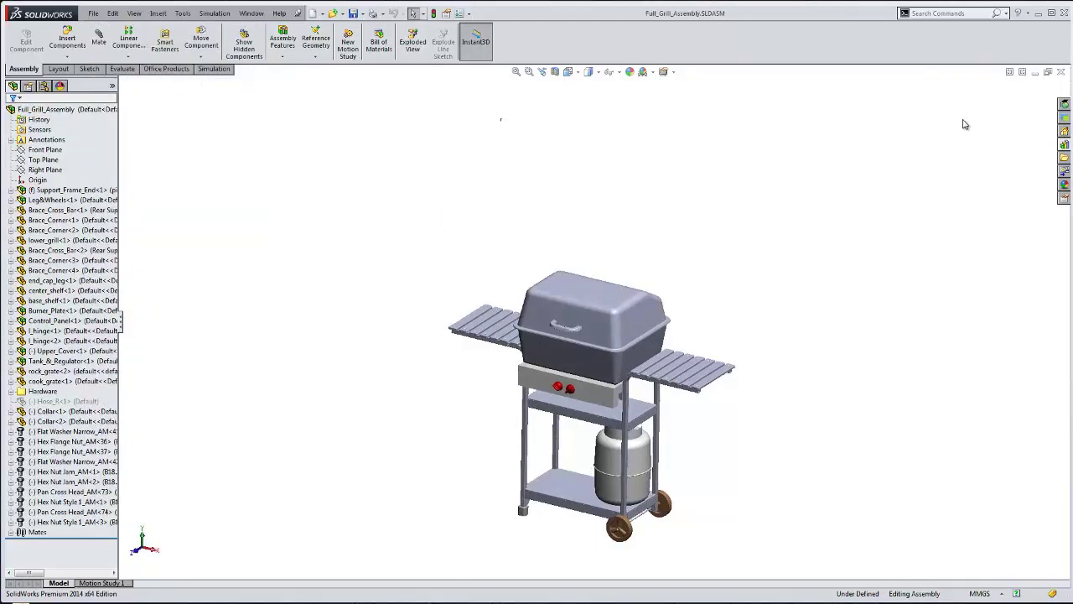
Step: Close the grill assembly, then enable lightweight component loading and set 'Rebuild assembly on load' to Never
click(1061, 73)
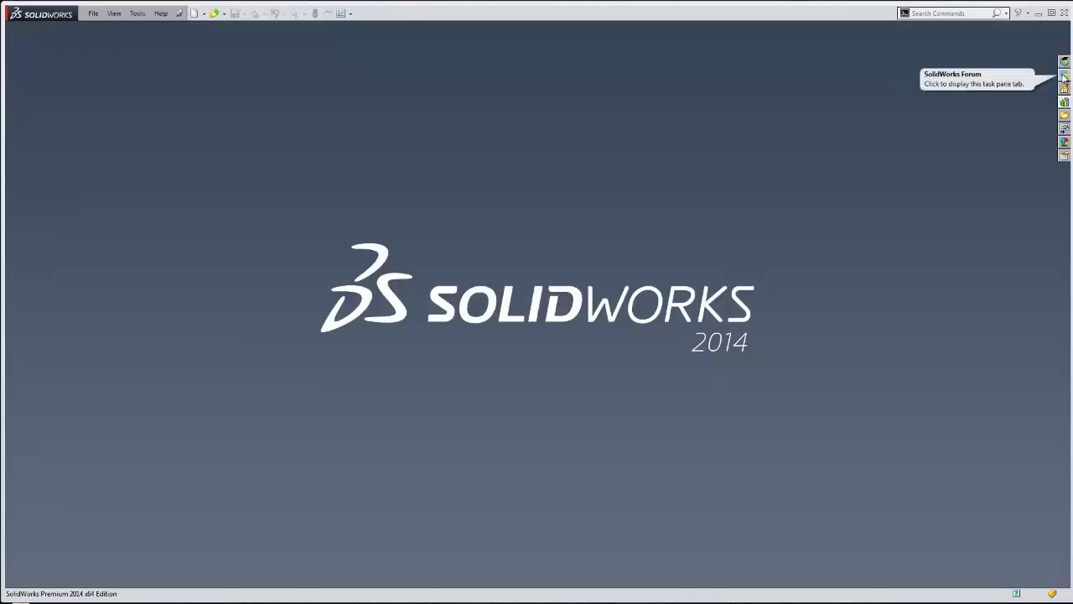
click(343, 15)
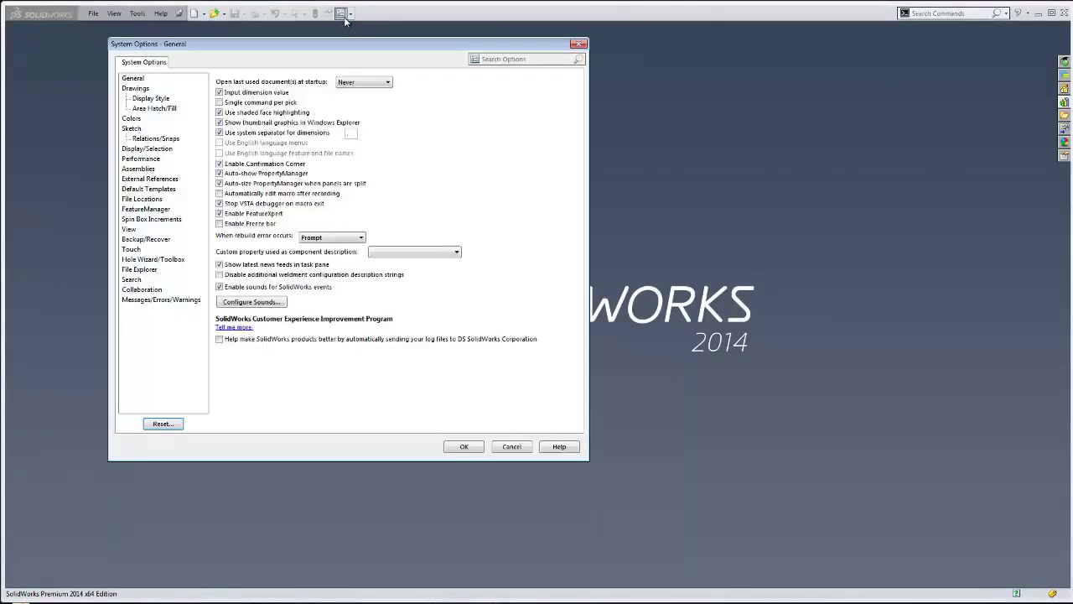
click(139, 159)
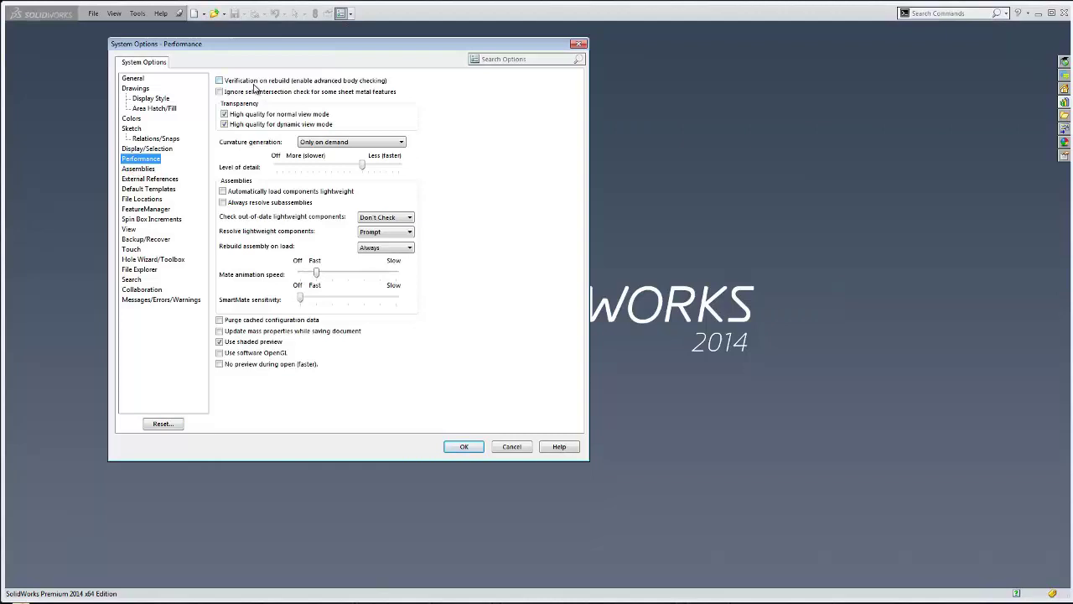
click(223, 191)
click(368, 250)
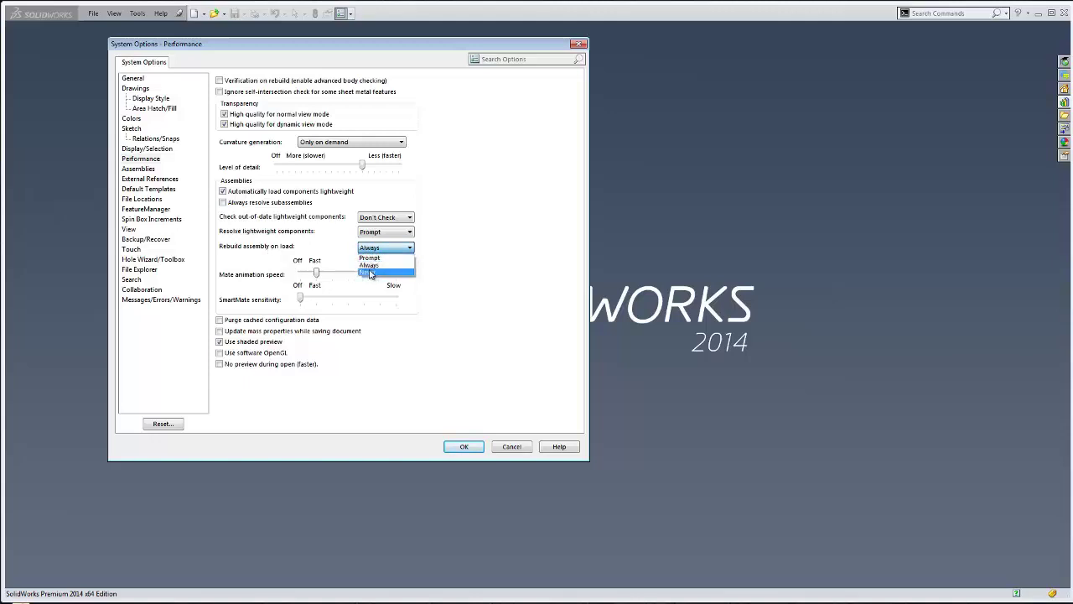
click(370, 272)
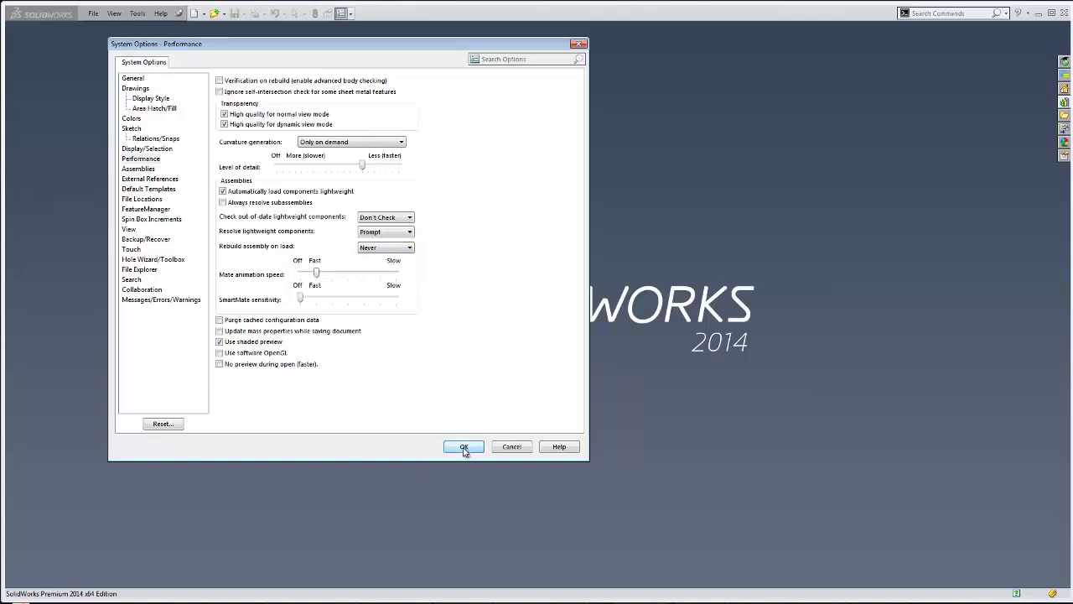
click(464, 446)
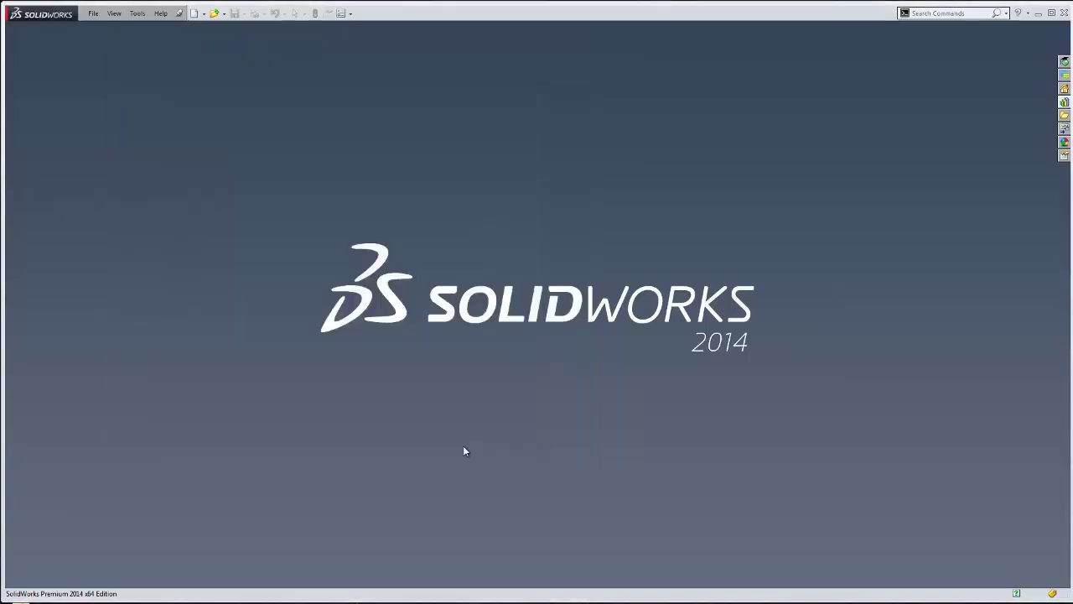
Step: Reopen Full_Grill_Assembly.SLDASM from the recent files and select Brace_Corner<2>
click(93, 14)
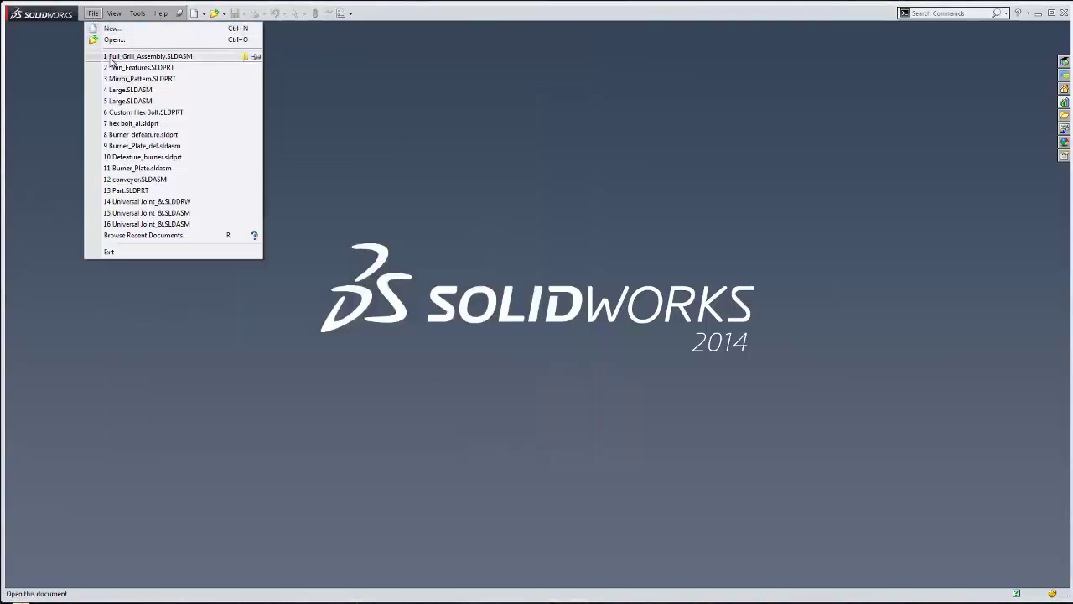
click(112, 58)
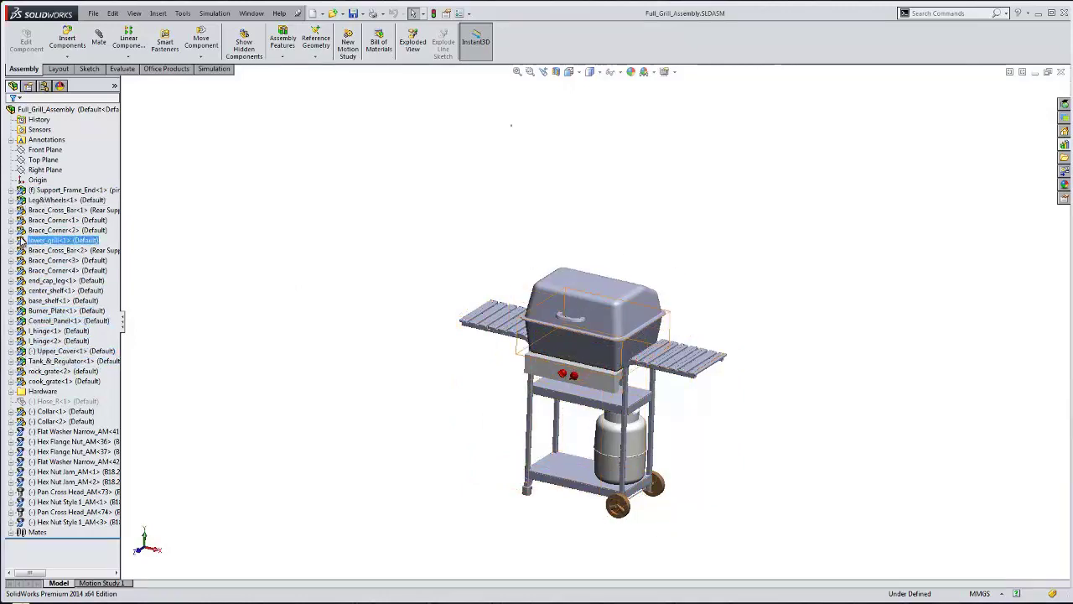
click(25, 231)
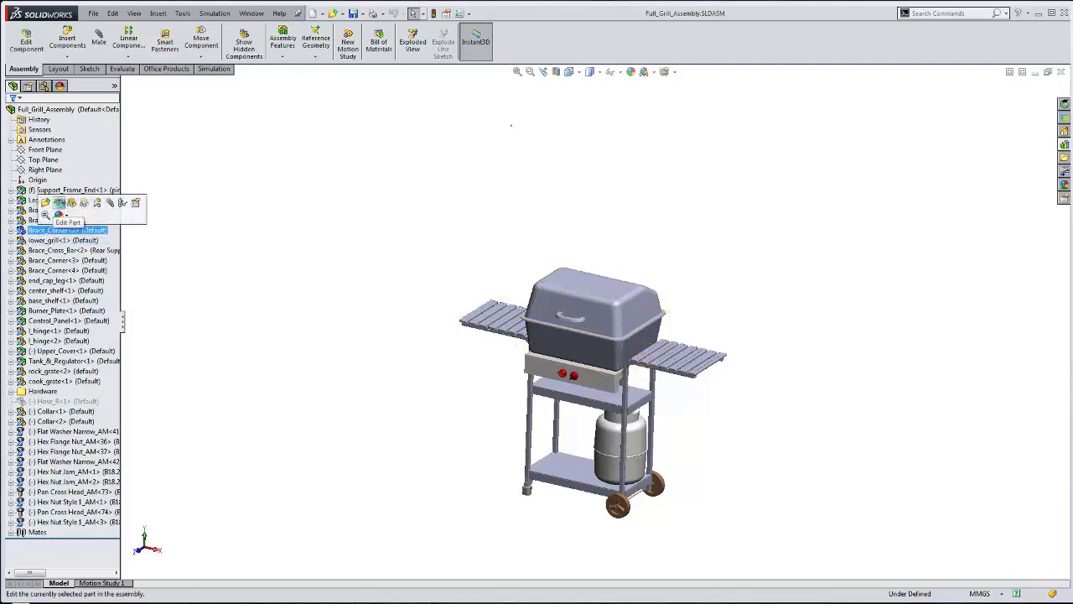
Step: Edit Brace_Corner<2> in context, return to the assembly level, and orbit the view slightly
click(61, 203)
click(34, 240)
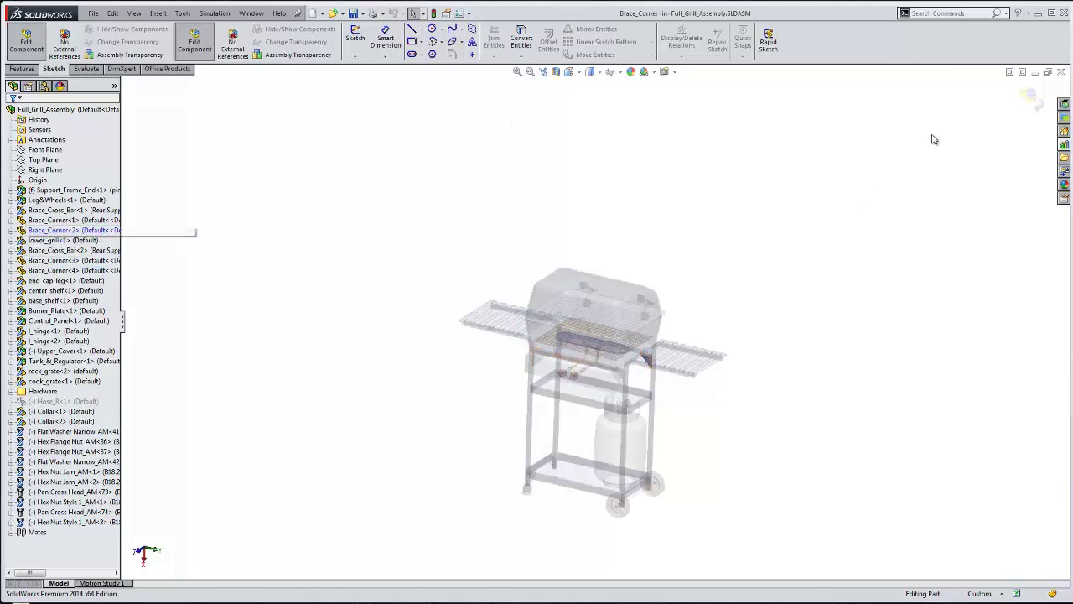
click(1029, 98)
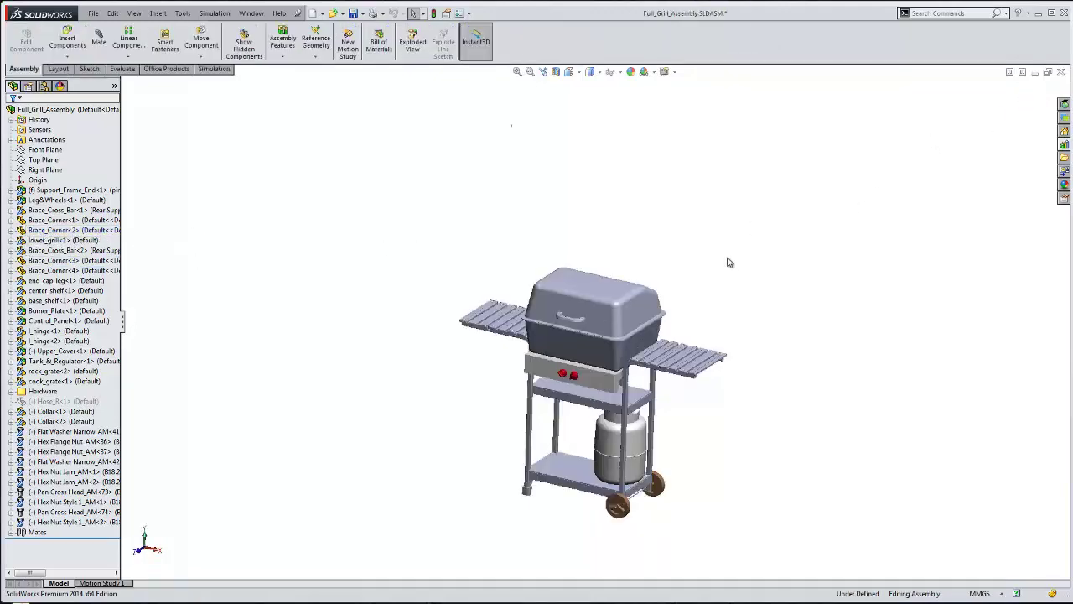
mouse_move(729, 258)
middle_down()
mouse_move(725, 242)
mouse_move(738, 246)
mouse_move(727, 257)
middle_up()
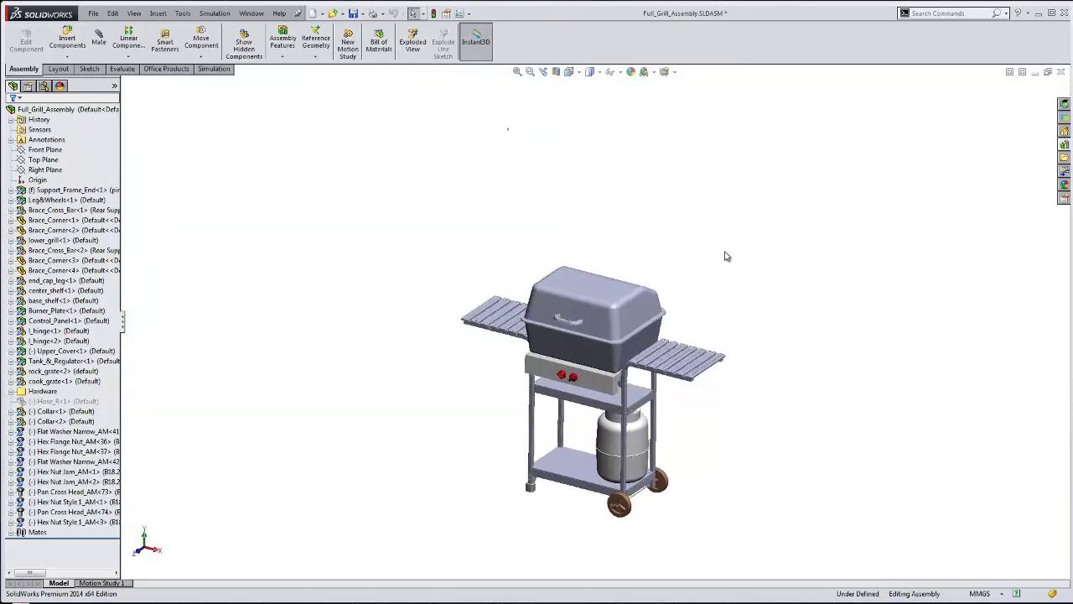